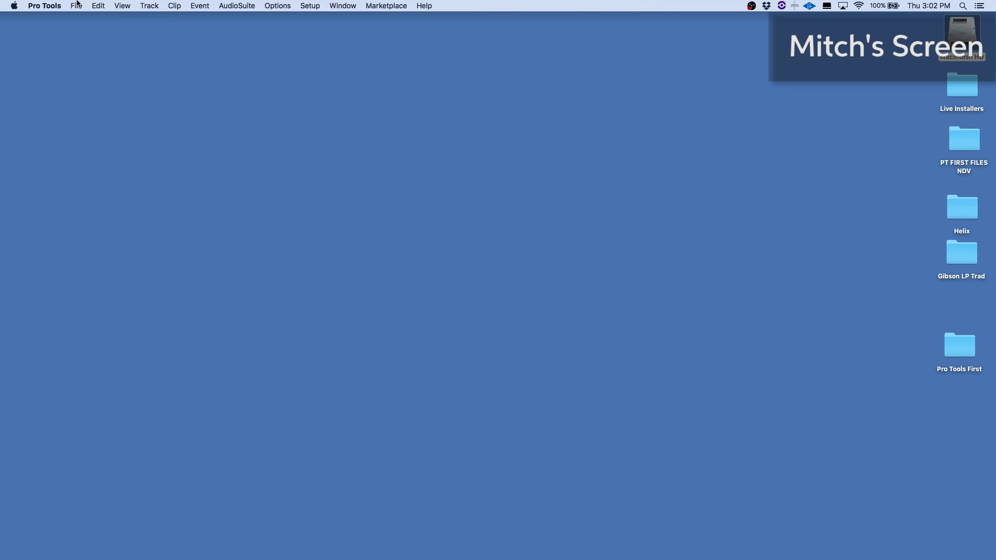
Step: Open the PT First.ptx session from the Desktop's Pro Tools First folder
{"action": "left_click", "coordinate": [77, 4]}
{"action": "left_click", "coordinate": [86, 30]}
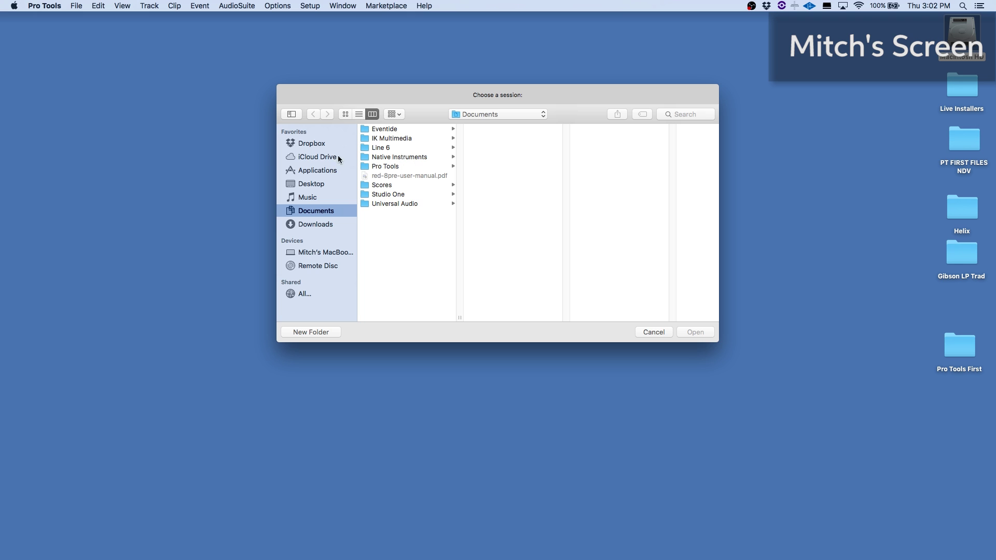
{"action": "key", "text": "super+shift+d"}
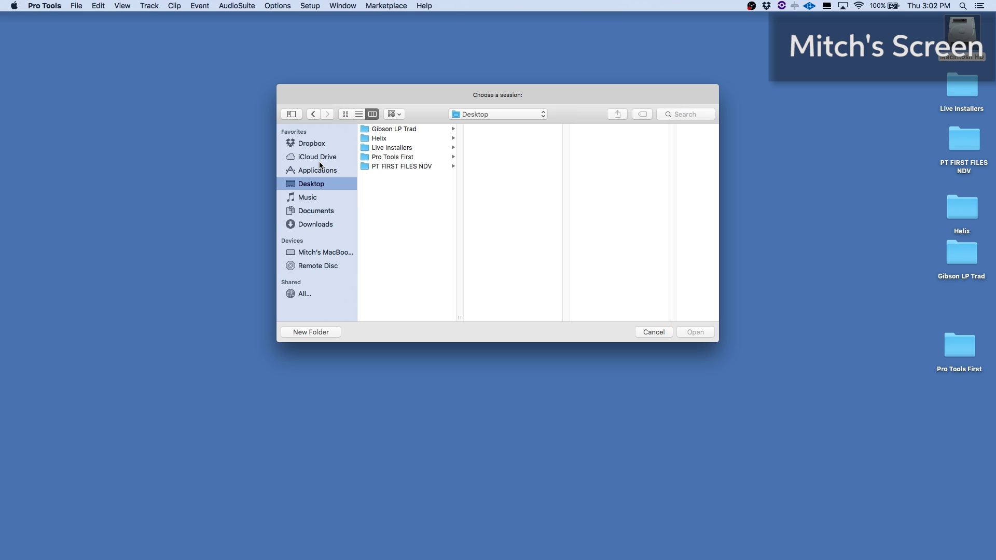
{"action": "left_click", "coordinate": [395, 158]}
{"action": "double_click", "coordinate": [501, 139]}
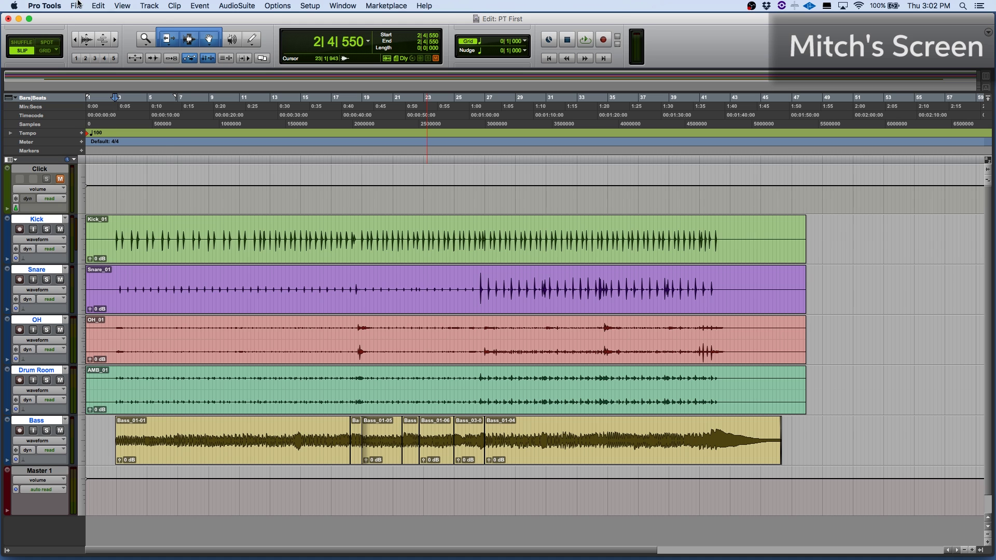
{"action": "left_click", "coordinate": [76, 6]}
Step: Save a copy in Project format with cloud backup, named 'Copy of PT First'
{"action": "left_click", "coordinate": [109, 94]}
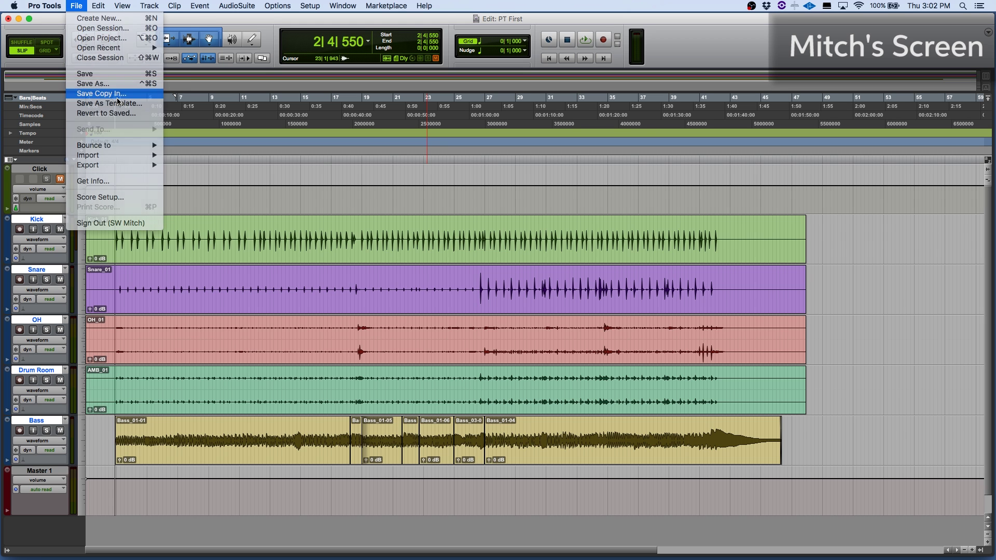
{"action": "left_click", "coordinate": [528, 139]}
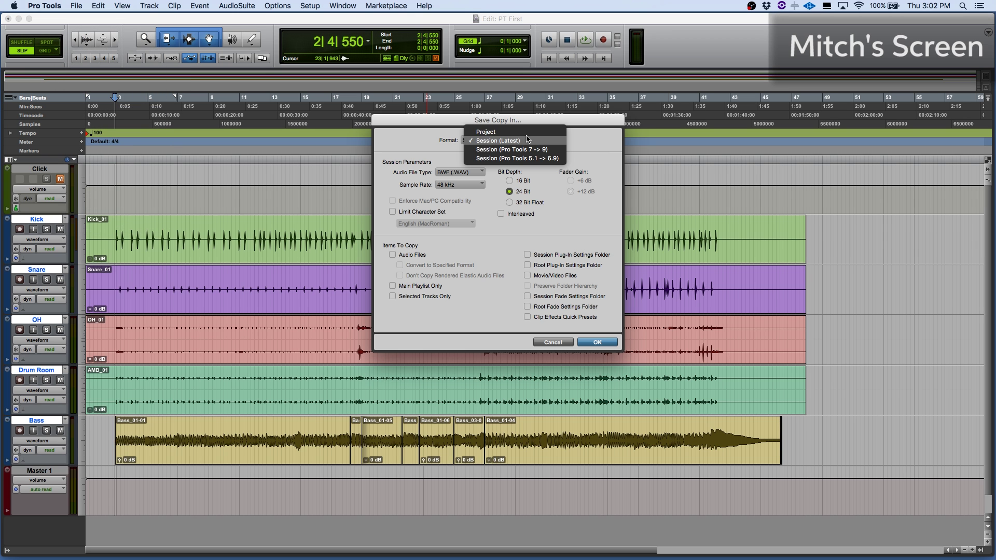
{"action": "left_click", "coordinate": [524, 131]}
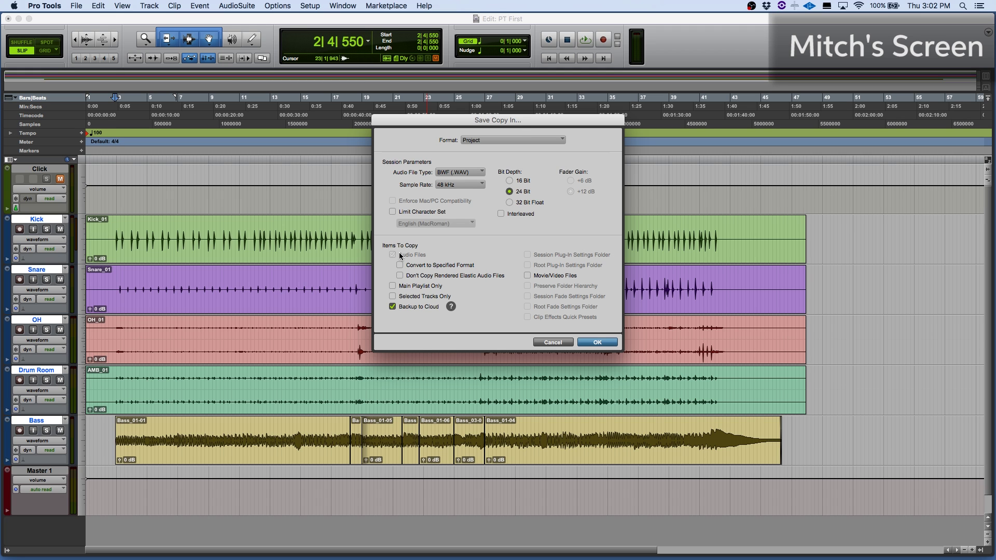
{"action": "left_click", "coordinate": [598, 343]}
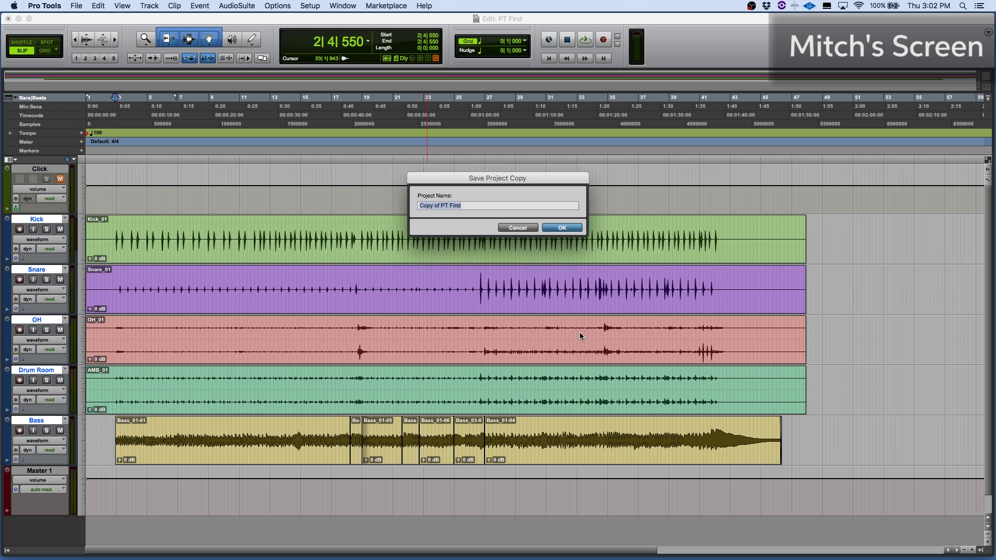
{"action": "left_click", "coordinate": [563, 229]}
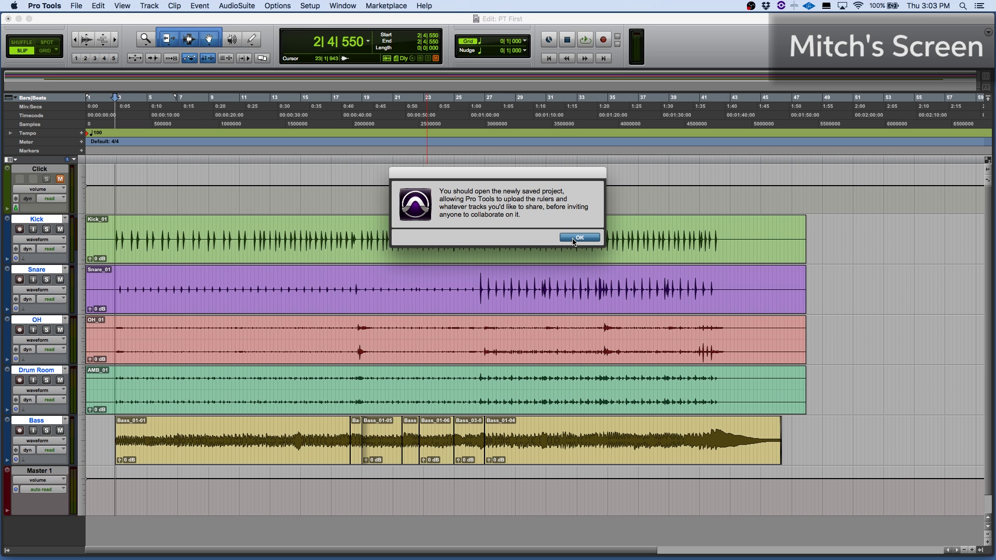
{"action": "left_click", "coordinate": [573, 239]}
Step: Close the current session without saving and bring up the cloud projects list
{"action": "key", "text": "super+shift+w"}
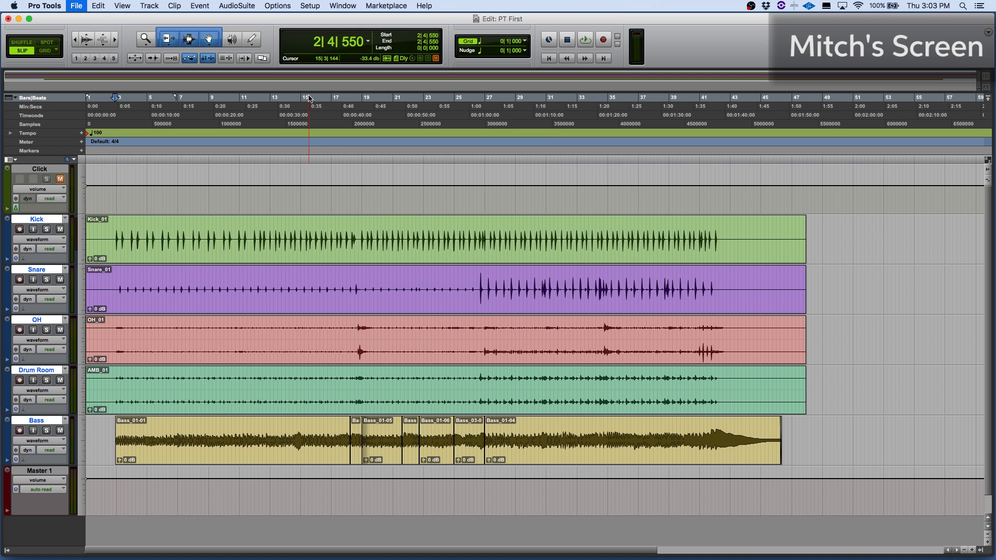
{"action": "left_click", "coordinate": [496, 238]}
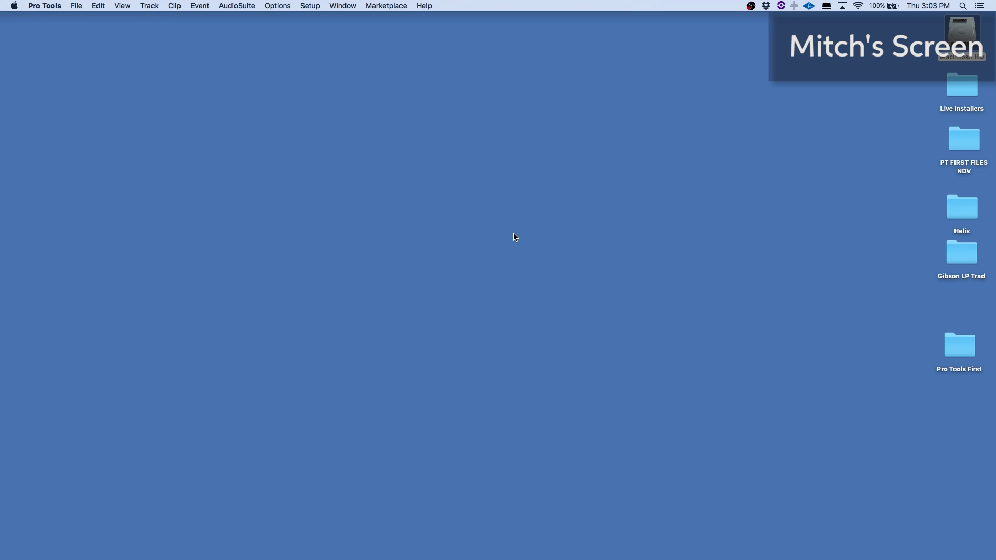
{"action": "left_click", "coordinate": [76, 6]}
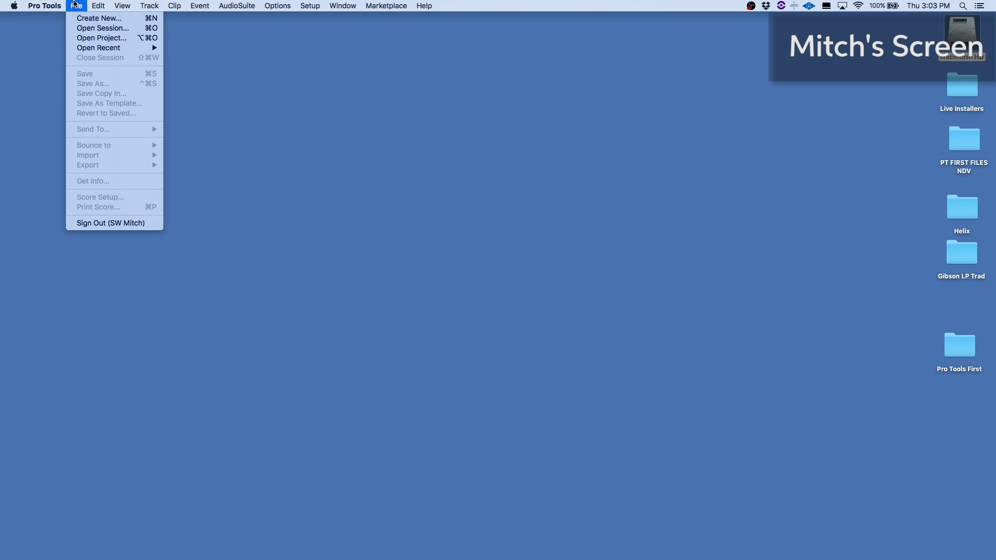
{"action": "left_click", "coordinate": [101, 37]}
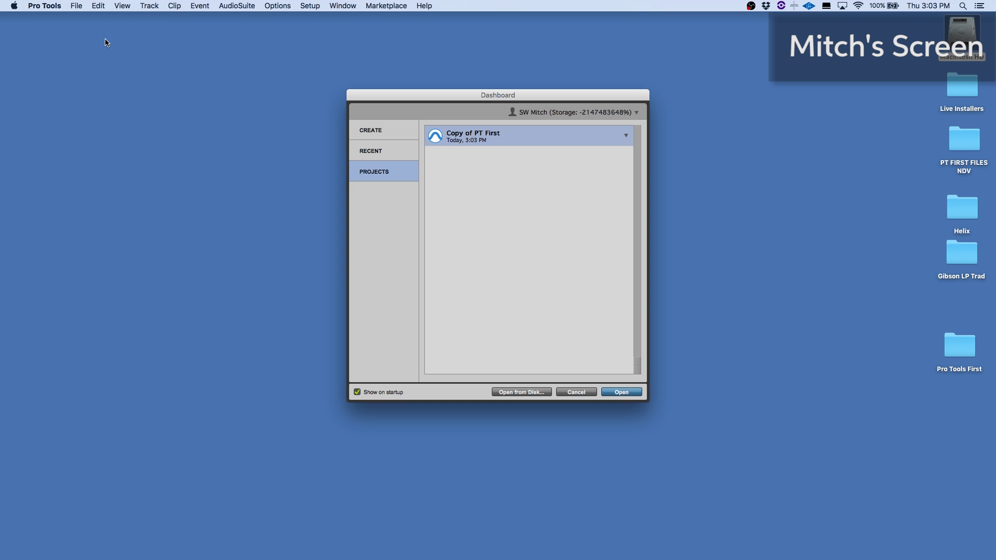
Step: Rename the cloud project from 'Copy of PT First' to 'PT First' and open it
{"action": "left_click", "coordinate": [626, 136]}
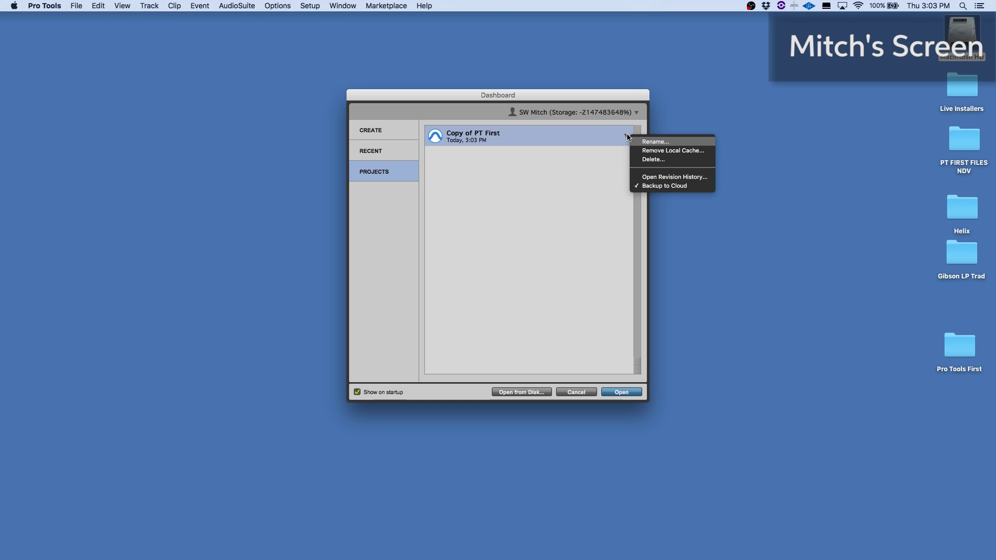
{"action": "left_click", "coordinate": [646, 139]}
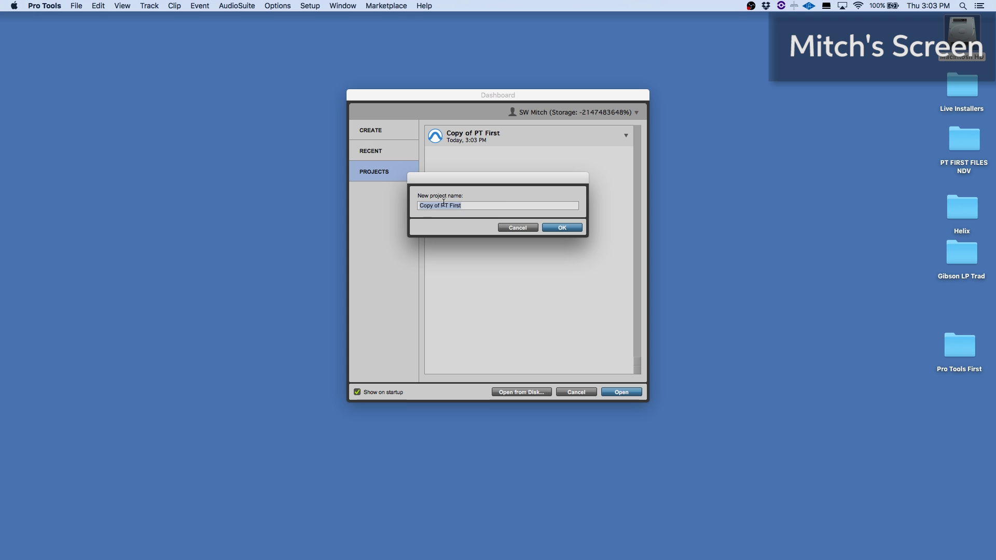
{"action": "left_click", "coordinate": [442, 206]}
{"action": "key", "text": "BackSpace"}
{"action": "key", "text": "BackSpace"}
{"action": "key", "text": "BackSpace"}
{"action": "key", "text": "BackSpace"}
{"action": "key", "text": "BackSpace"}
{"action": "key", "text": "BackSpace"}
{"action": "key", "text": "BackSpace"}
{"action": "key", "text": "BackSpace"}
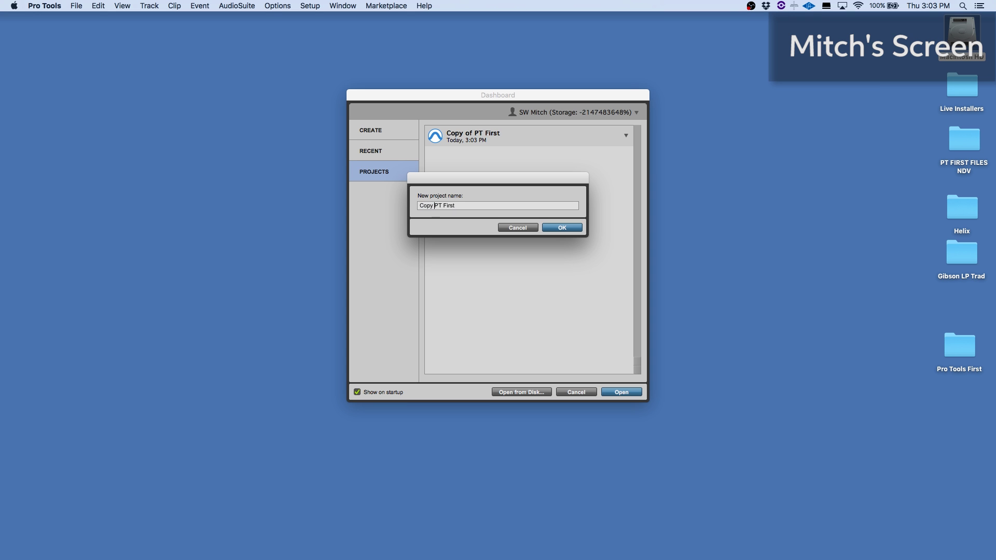
{"action": "left_click", "coordinate": [575, 228]}
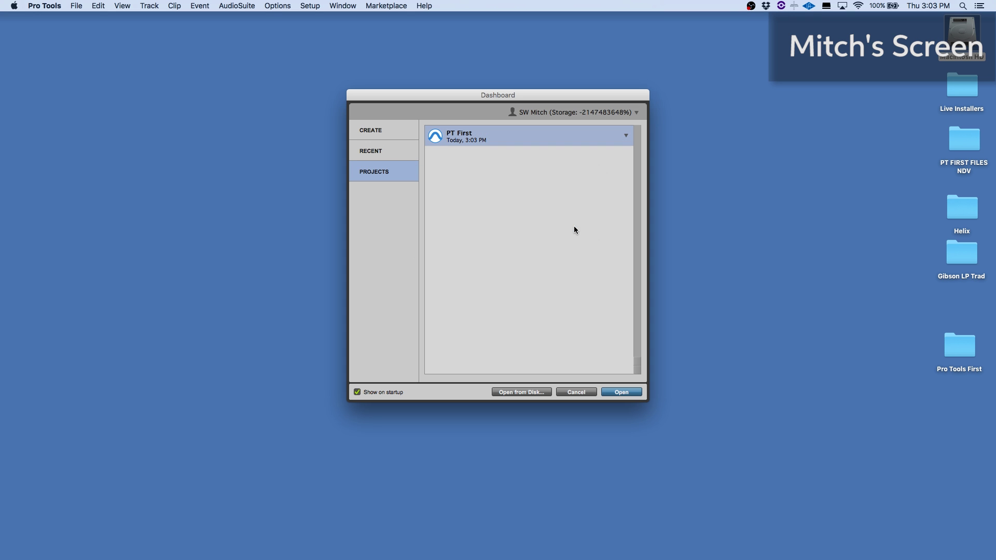
{"action": "left_click", "coordinate": [622, 393]}
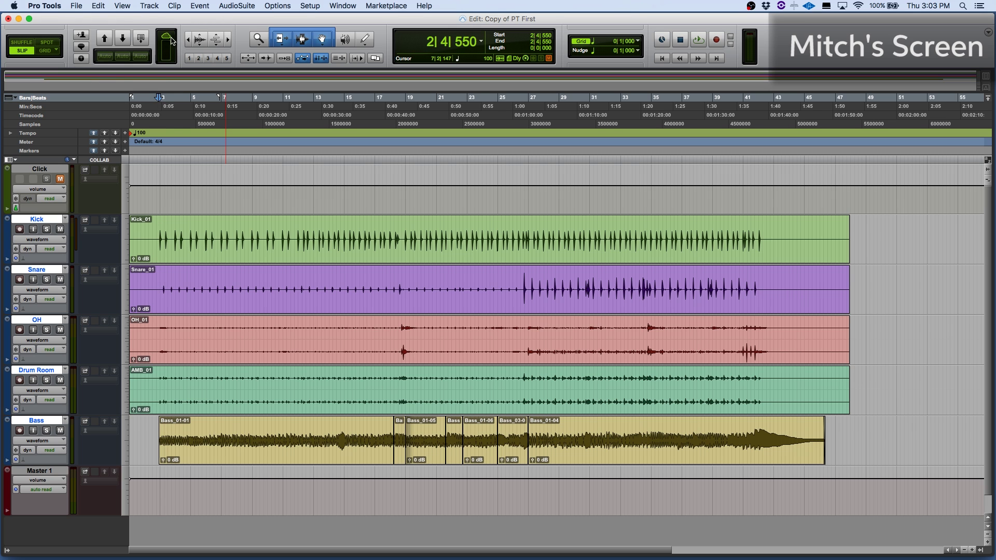
Step: Open the collaboration window, move it right, check Contacts, then show PT First's activity feed
{"action": "left_click", "coordinate": [80, 47]}
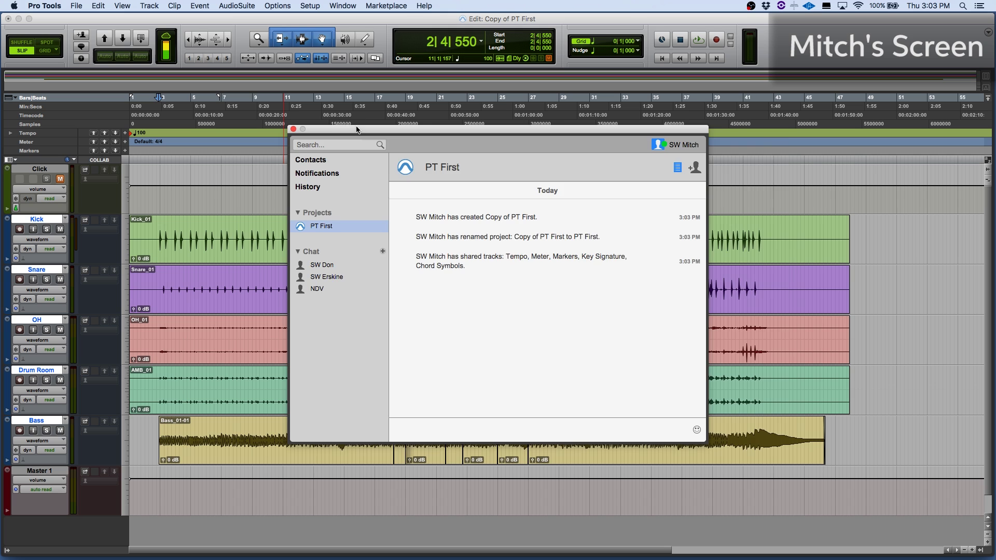
{"action": "left_click_drag", "start_coordinate": [356, 128], "coordinate": [499, 146]}
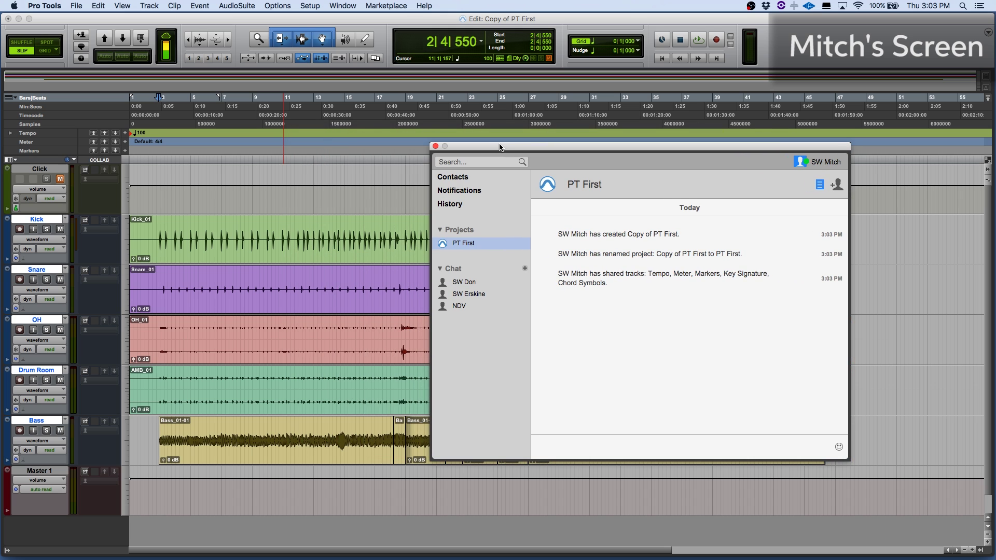
{"action": "left_click", "coordinate": [463, 178]}
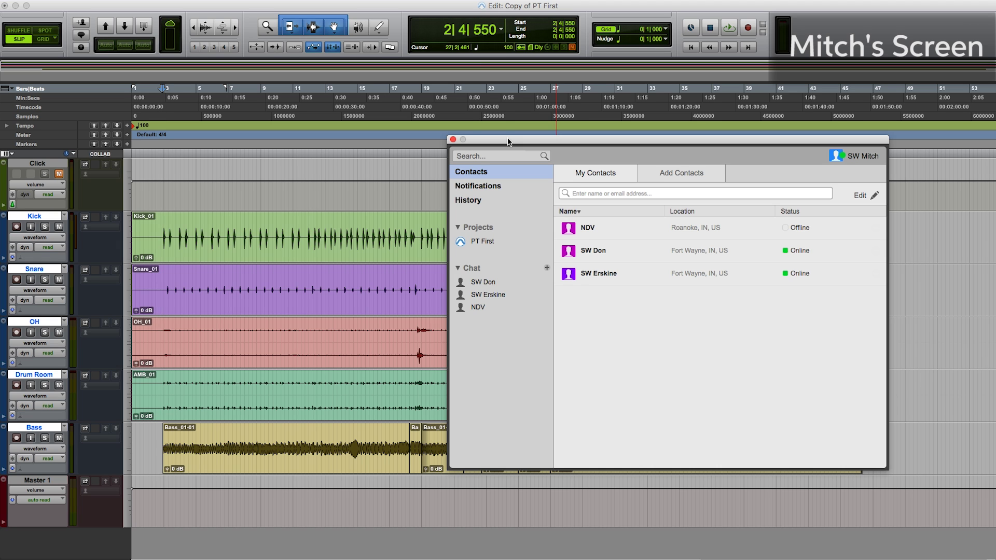
{"action": "left_click", "coordinate": [489, 245]}
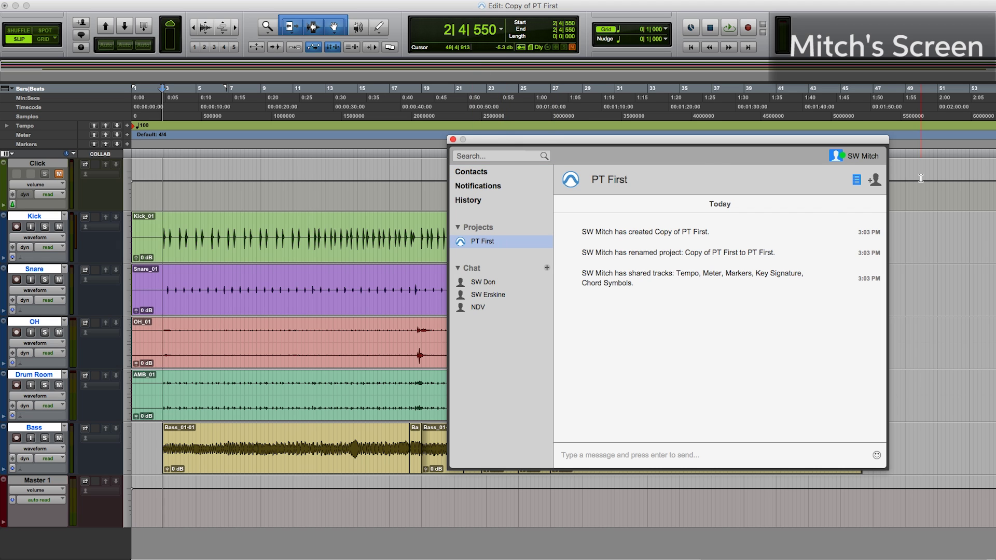
Step: Invite both available contacts to collaborate on the PT First project
{"action": "left_click", "coordinate": [875, 181]}
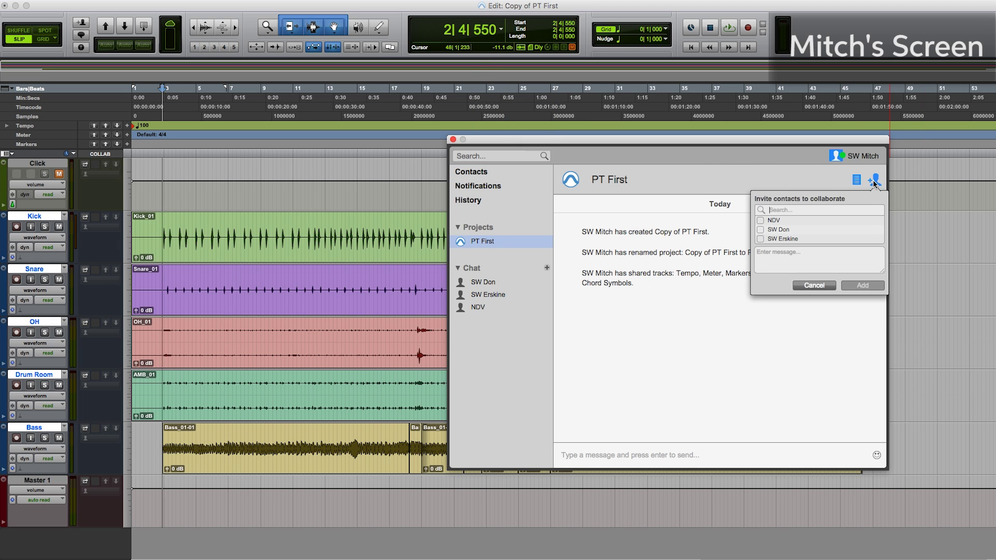
{"action": "left_click", "coordinate": [760, 230]}
{"action": "left_click", "coordinate": [761, 240]}
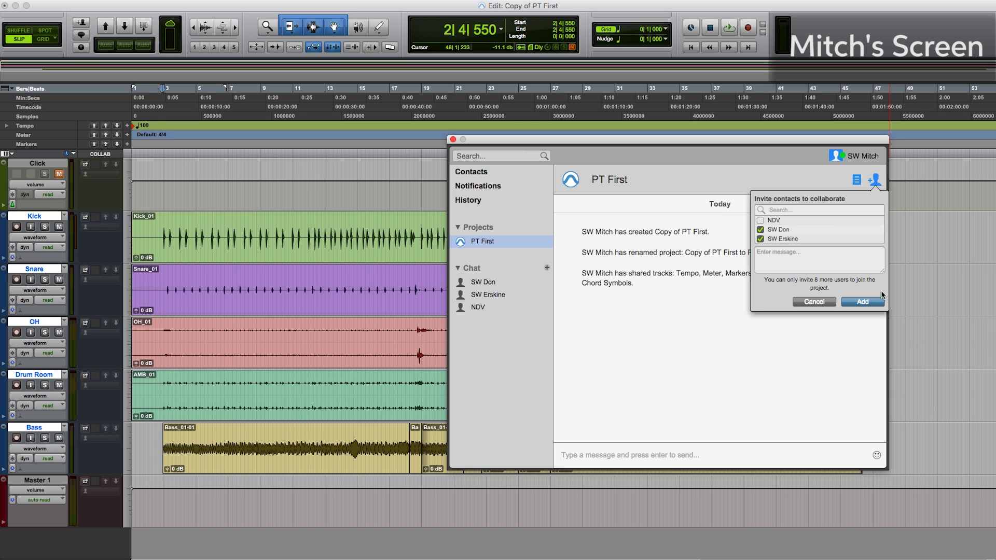
{"action": "left_click", "coordinate": [859, 306]}
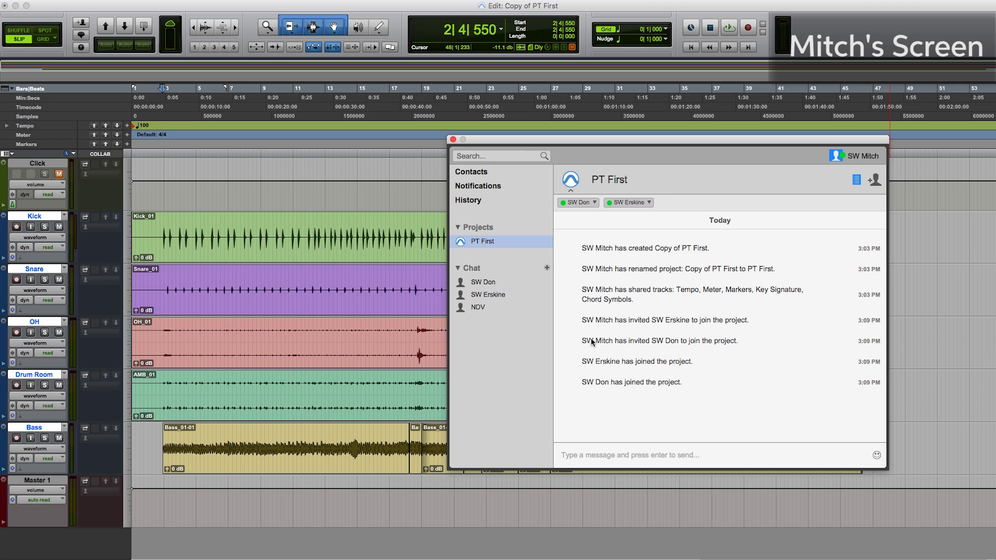
{"action": "left_click", "coordinate": [583, 462]}
Step: Send 'Let's record some tracks!' in the project chat and shift the chat window right
{"action": "type", "text": "Le"}
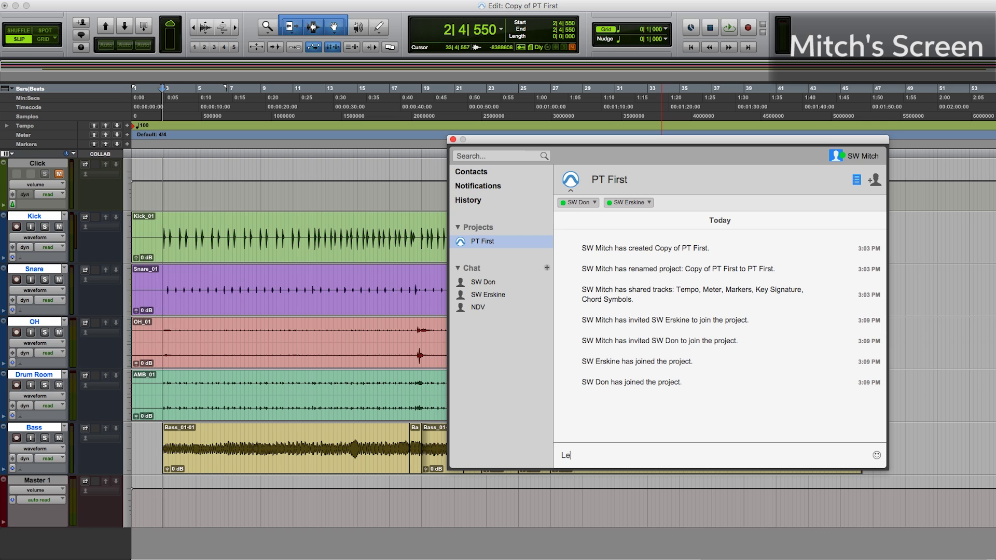
{"action": "type", "text": "t's record some tracks!"}
{"action": "key", "text": "Return"}
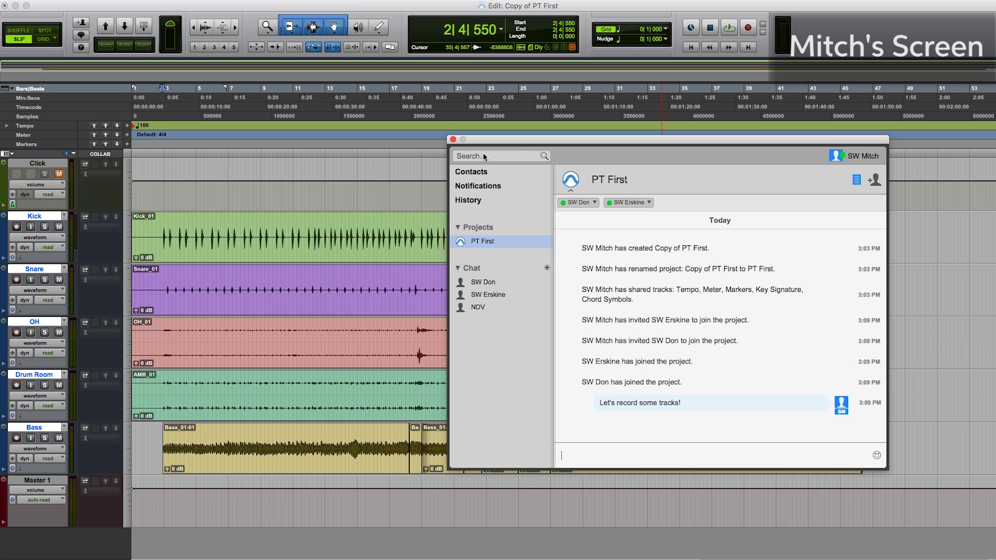
{"action": "left_click_drag", "start_coordinate": [489, 143], "coordinate": [548, 139]}
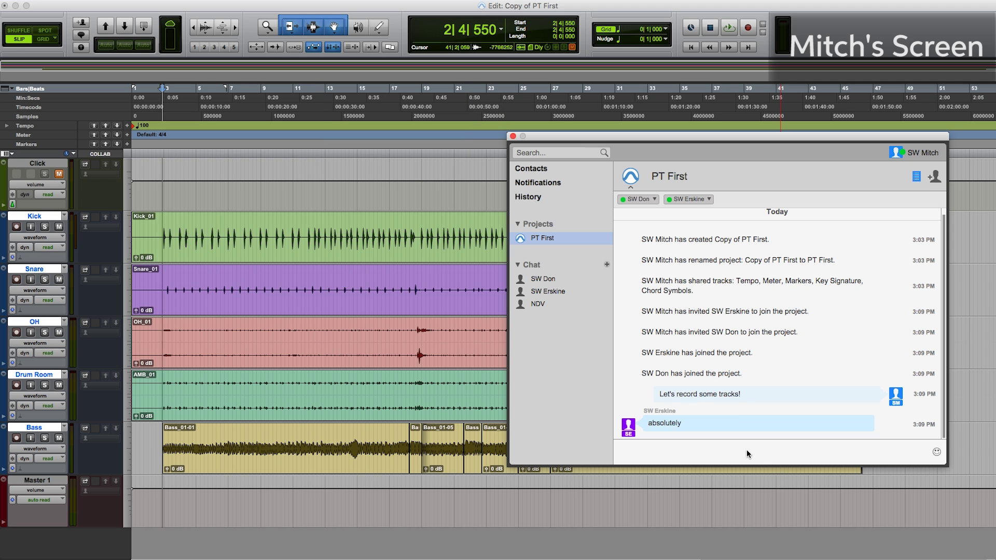
Step: Share Click, Kick, Snare, OH, Drum Room, Bass and Master 1, then delete the Bass_01-05 clip
{"action": "left_click", "coordinate": [85, 165]}
{"action": "left_click", "coordinate": [86, 217]}
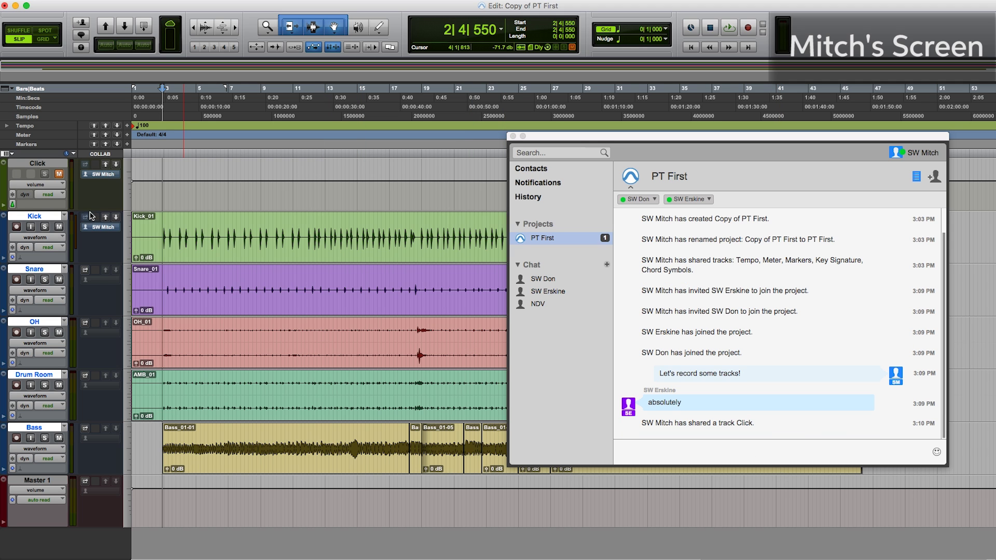
{"action": "left_click", "coordinate": [85, 270]}
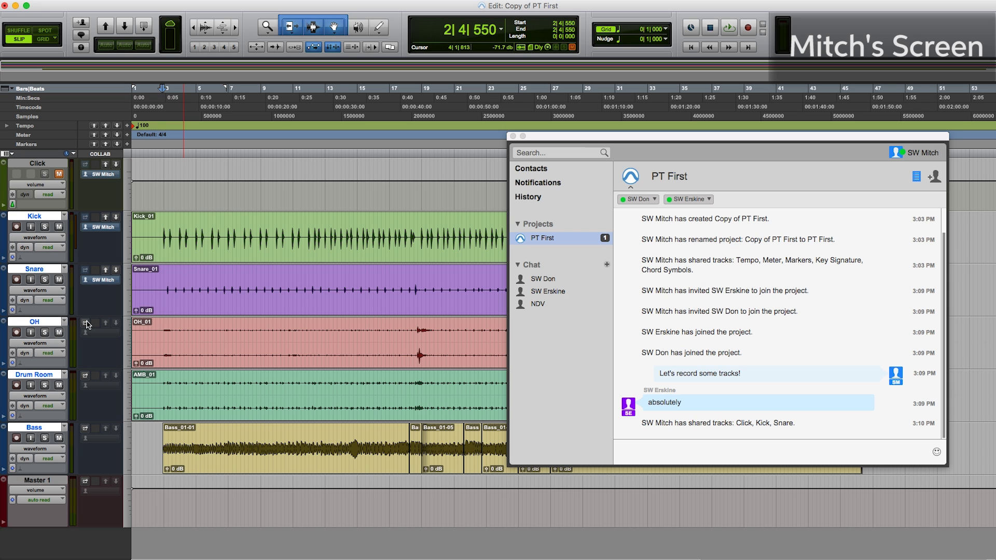
{"action": "left_click", "coordinate": [85, 324]}
{"action": "left_click", "coordinate": [85, 376]}
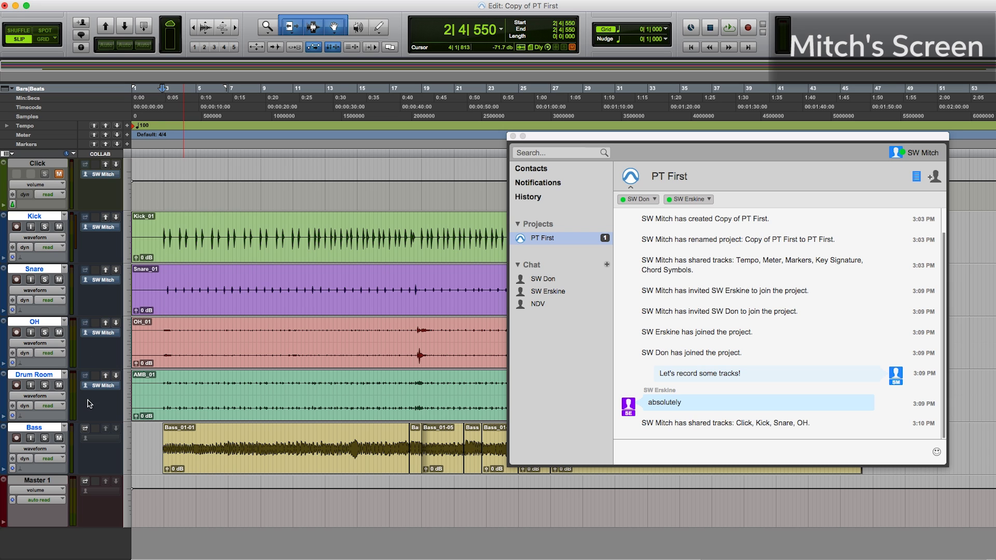
{"action": "left_click", "coordinate": [86, 429]}
{"action": "left_click", "coordinate": [85, 481]}
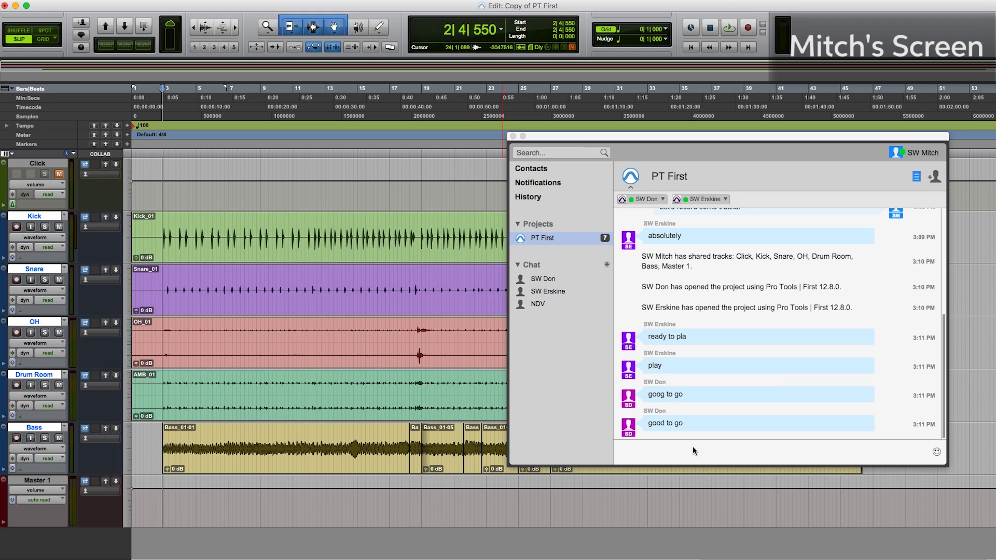
{"action": "left_click", "coordinate": [437, 469]}
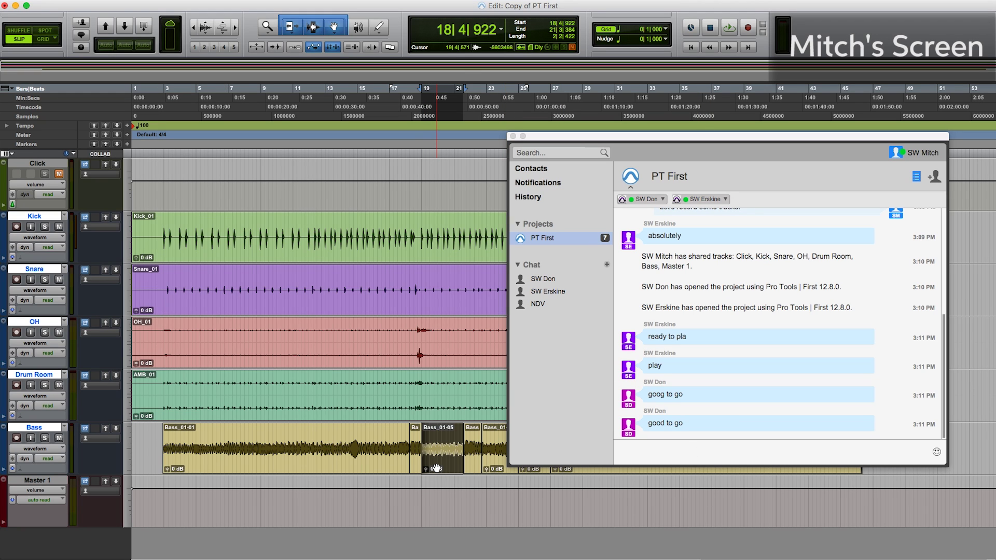
{"action": "key", "text": "Delete"}
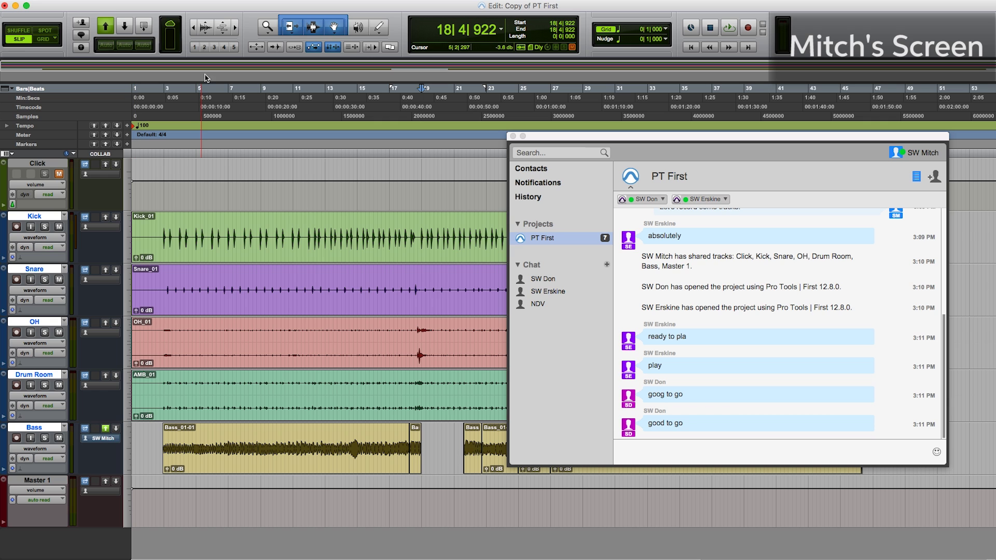
Step: Upload the Bass track's clip deletion to the shared project
{"action": "left_click", "coordinate": [106, 430]}
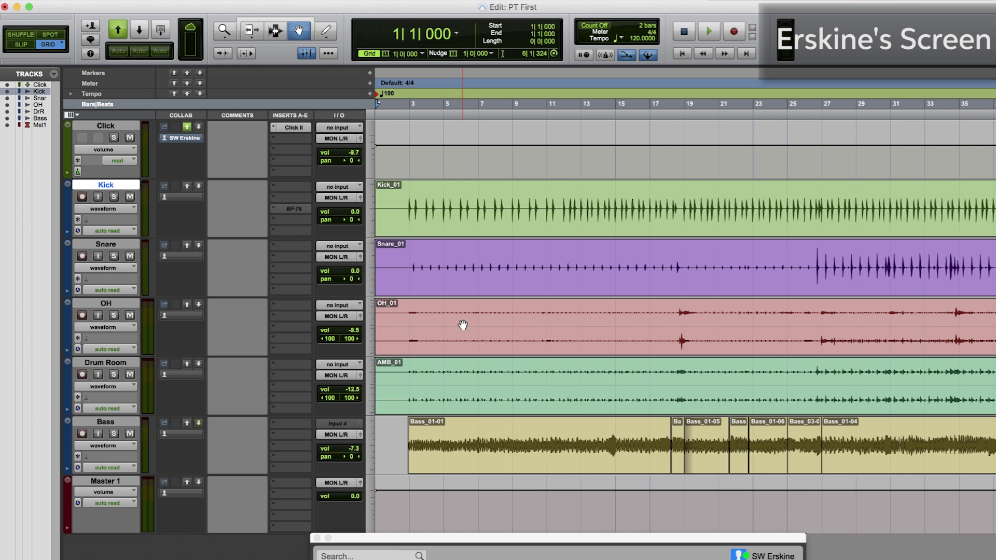
Step: Download the updated Bass track into the collaborator's session
{"action": "scroll", "coordinate": [462, 325], "scroll_direction": "right", "scroll_amount": 3}
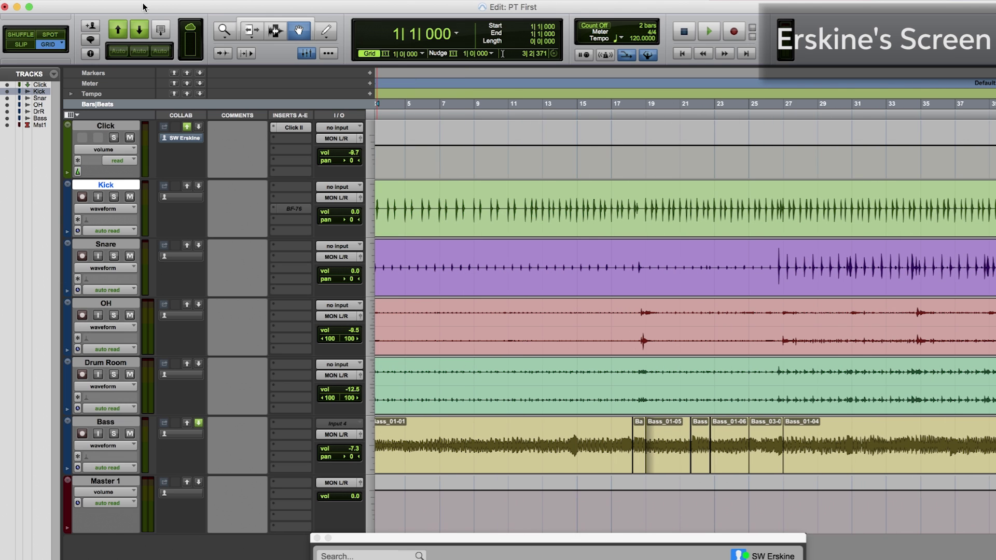
{"action": "left_click", "coordinate": [199, 423]}
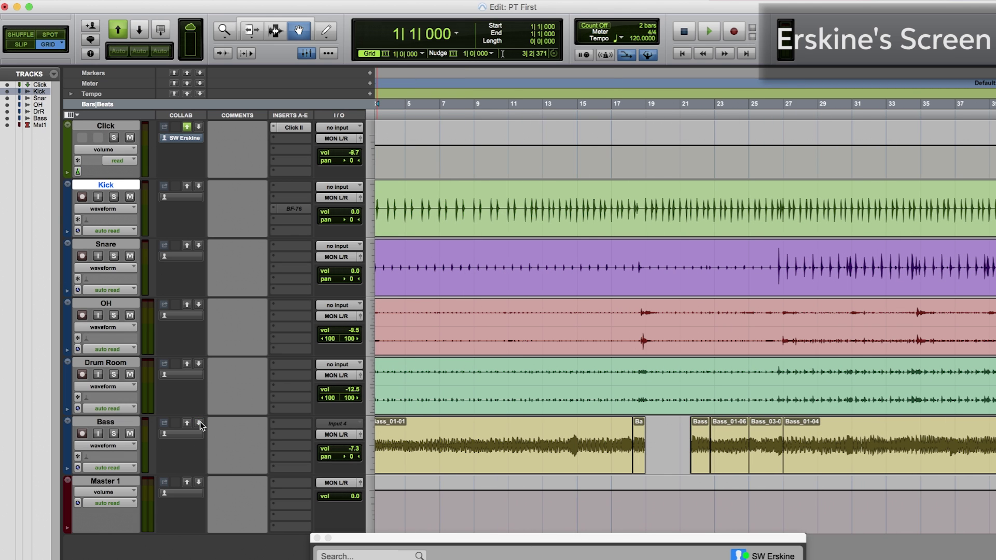
{"action": "scroll", "coordinate": [615, 455], "scroll_direction": "left", "scroll_amount": 3}
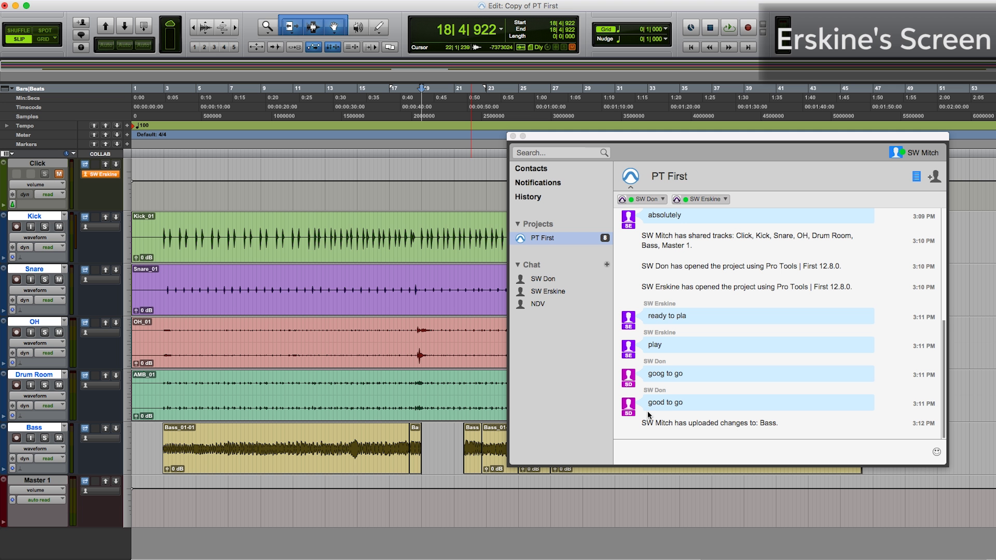
Step: Finish receiving the Bass update, then download the collaborator's Click track changes
{"action": "left_click", "coordinate": [106, 428]}
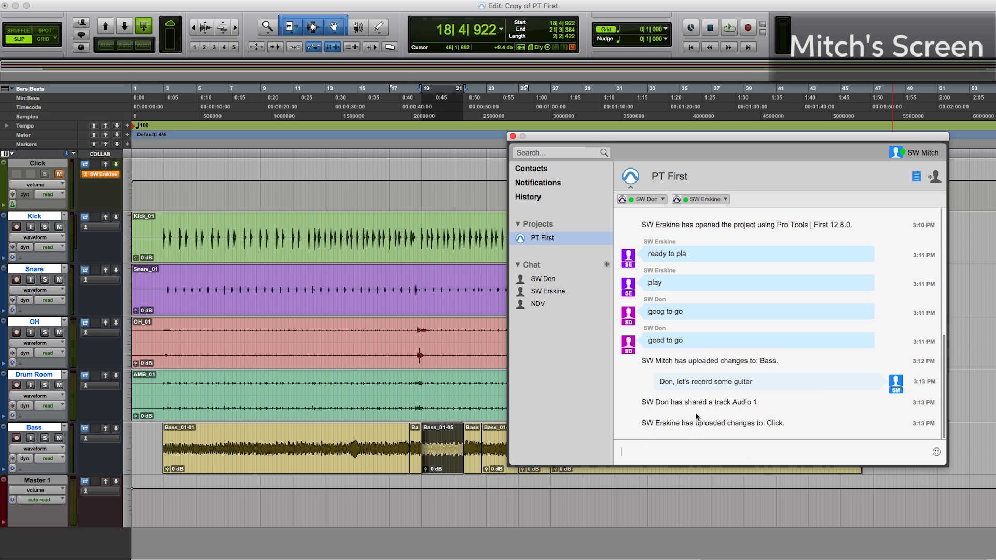
{"action": "left_click", "coordinate": [144, 25]}
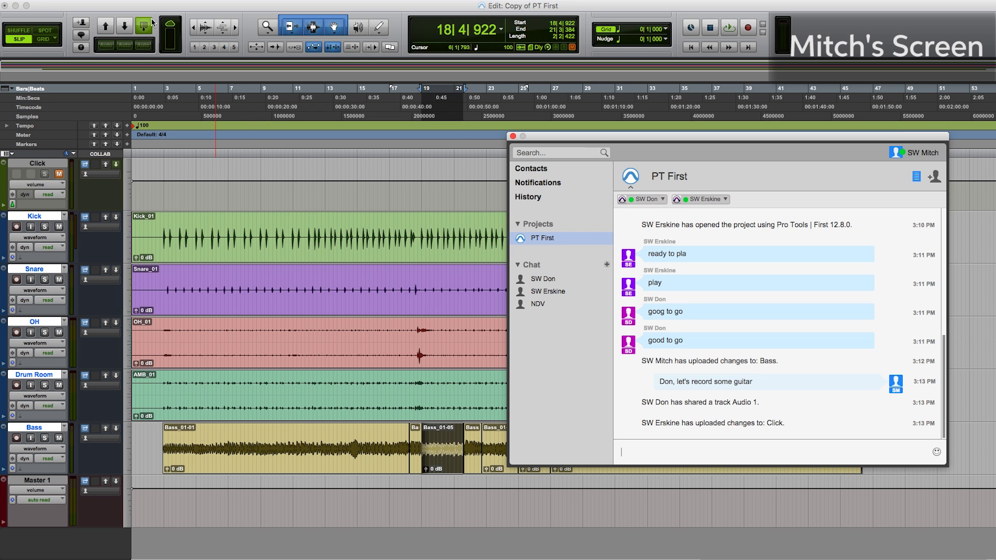
Step: Download the collaborators' Click changes and the new shared Audio 1 track, then scroll down to it
{"action": "left_click", "coordinate": [143, 27]}
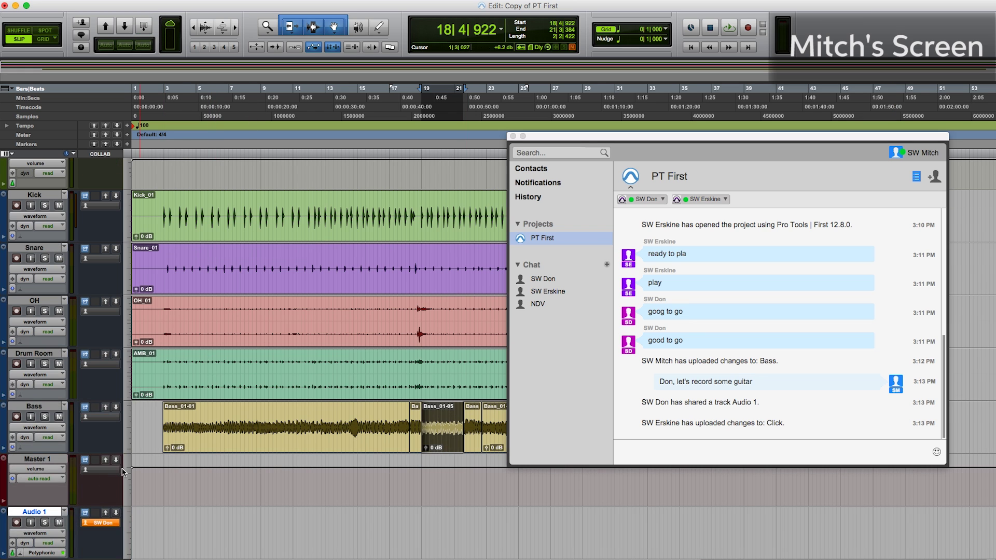
{"action": "scroll", "coordinate": [177, 511], "scroll_direction": "down", "scroll_amount": 2}
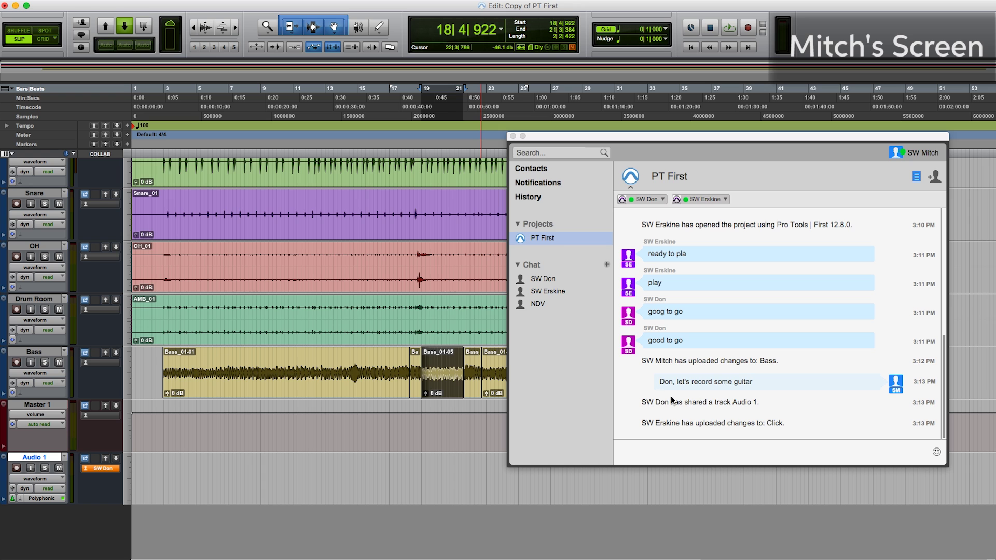
Step: Scroll back to the top of the Edit window while waiting for the Audio 1 upload notice
{"action": "scroll", "coordinate": [322, 398], "scroll_direction": "up", "scroll_amount": 3}
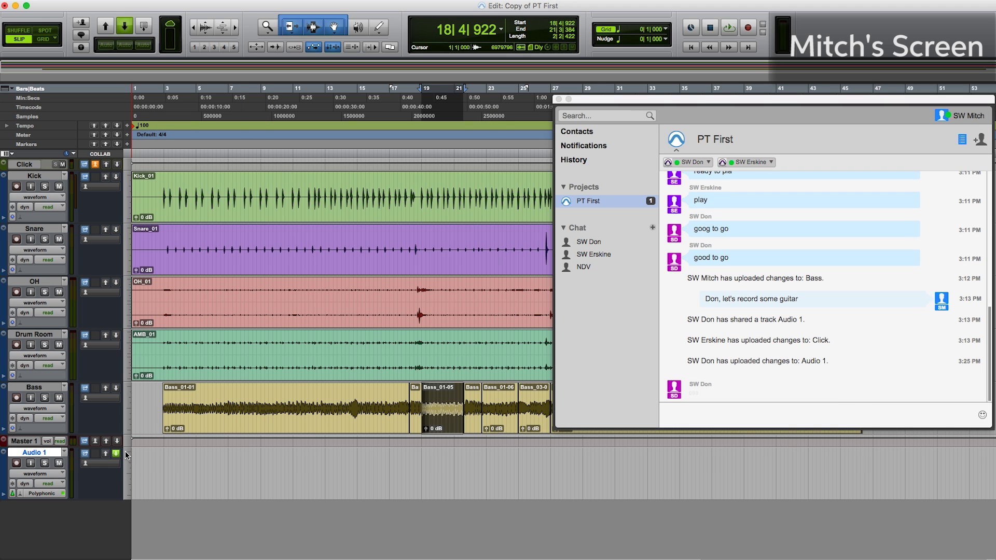
Step: Download the rhythm guitar onto Audio 1, play it from near bar 2, then show the Mix window
{"action": "left_click", "coordinate": [116, 455]}
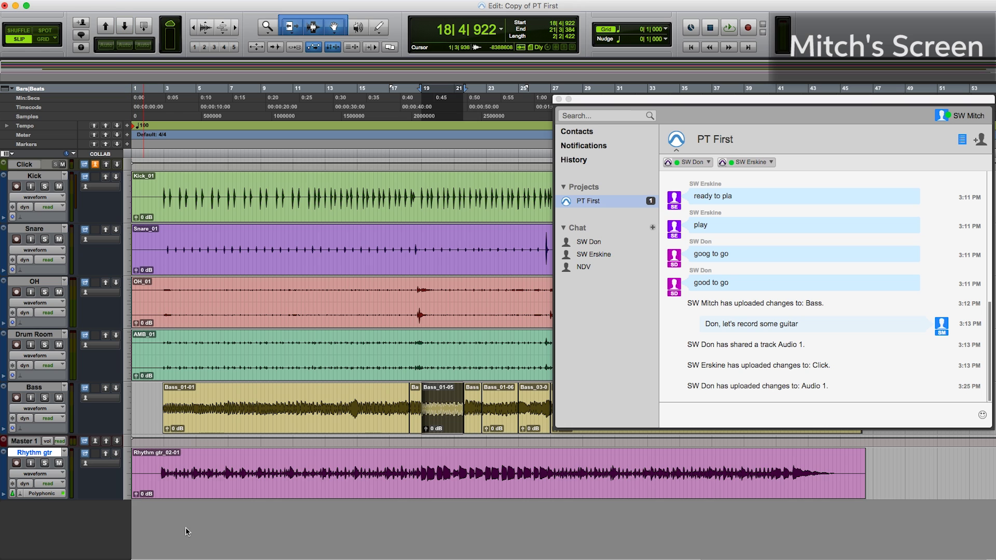
{"action": "left_click", "coordinate": [158, 463]}
{"action": "key", "text": "space"}
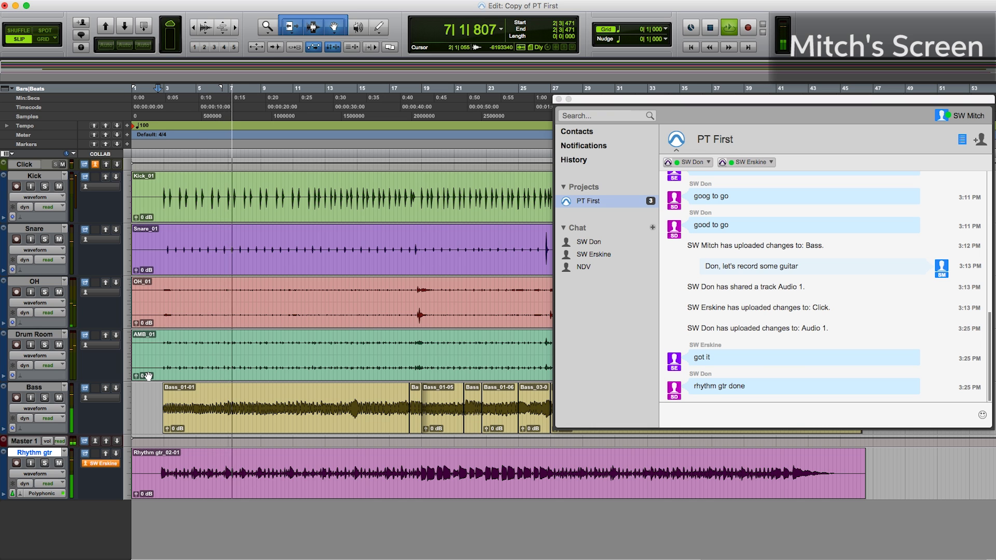
{"action": "key", "text": "space"}
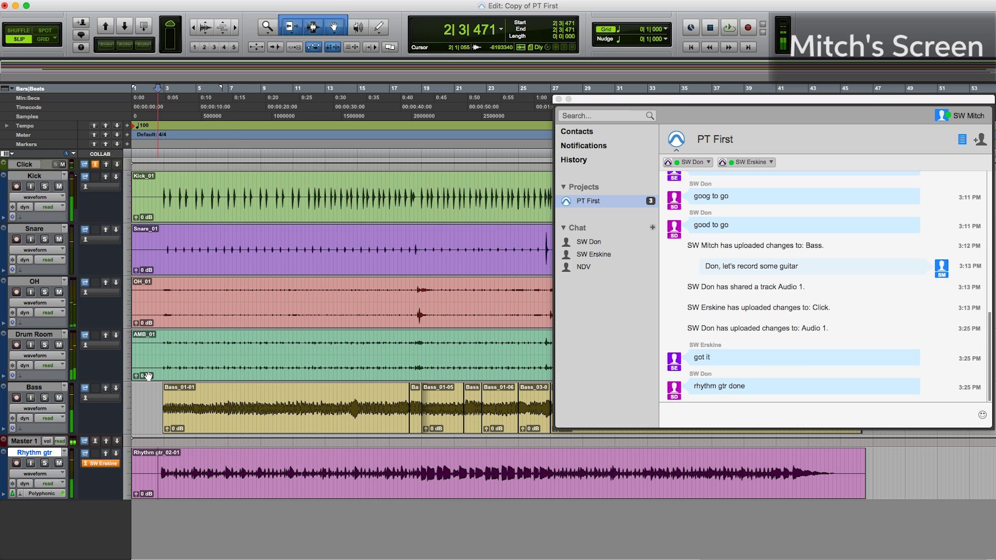
{"action": "key", "text": "super+equal"}
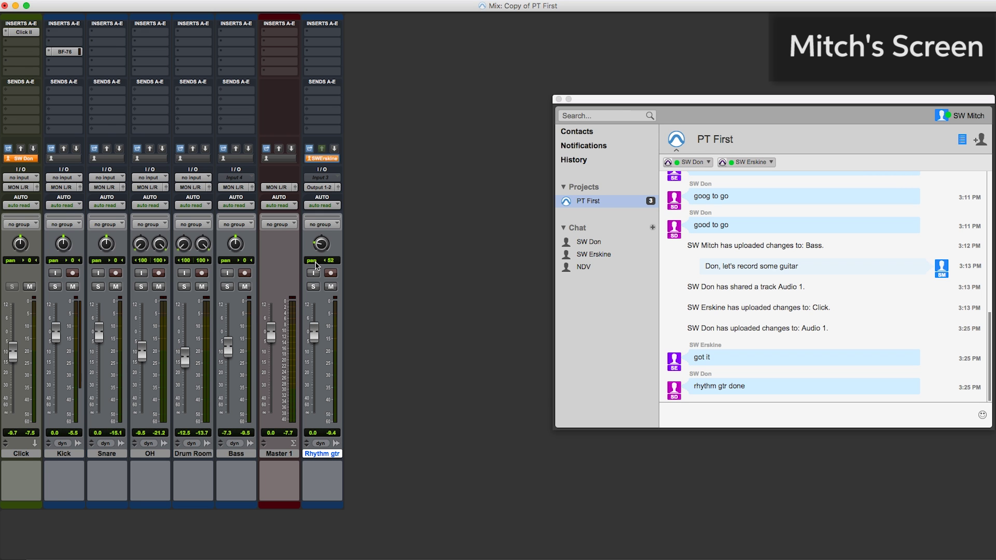
Step: Return to the Edit window with Rhythm gtr panned left and focus the project chat input
{"action": "key", "text": "super+equal"}
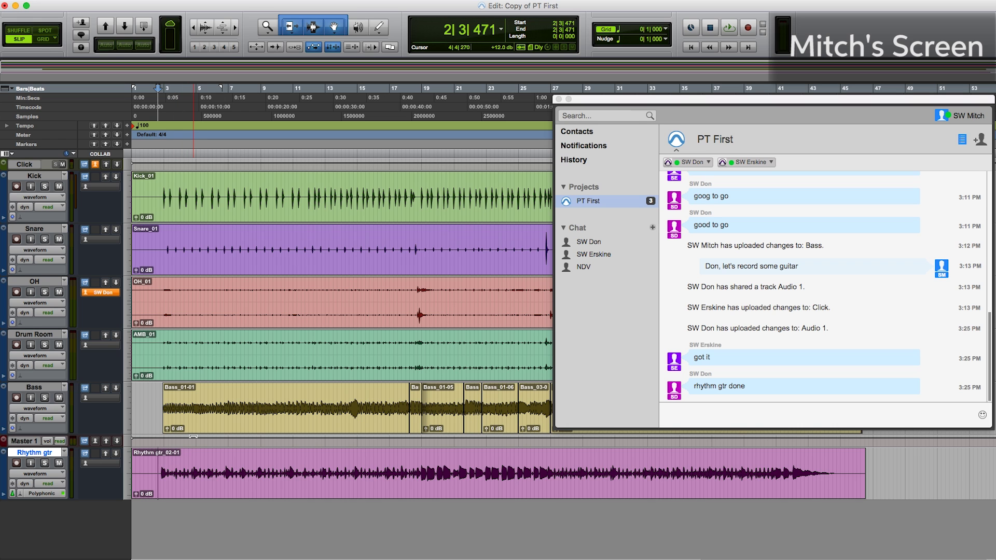
{"action": "left_click", "coordinate": [686, 412]}
Step: Post 'Panned guitar to left' and 'let's add some keys' in chat, then download the newly shared track
{"action": "type", "text": "Panne"}
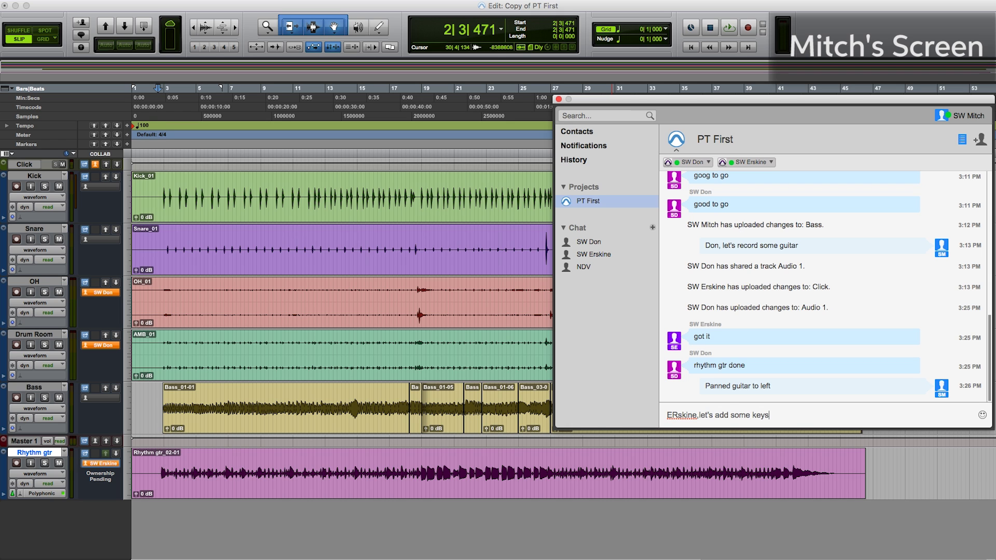
{"action": "key", "text": "Return"}
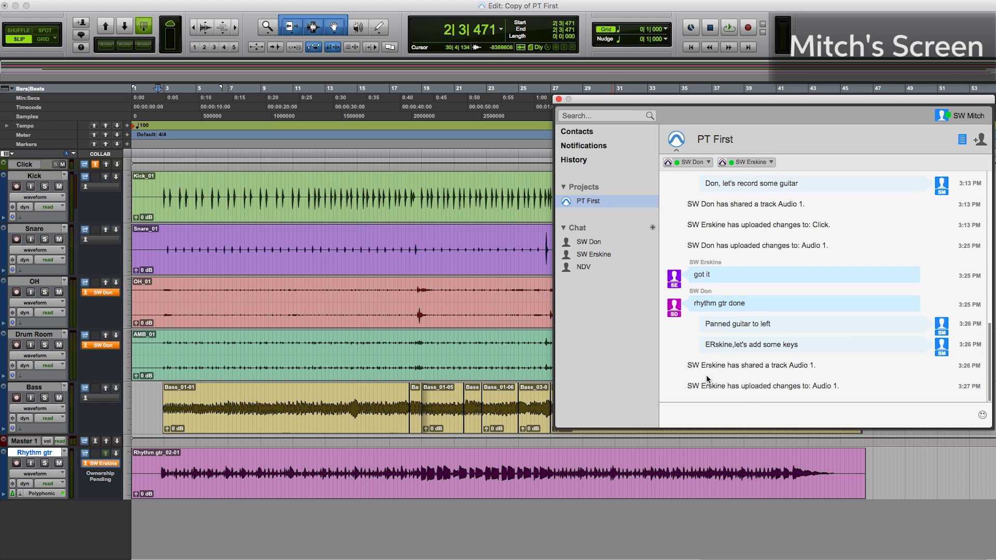
{"action": "left_click", "coordinate": [145, 24]}
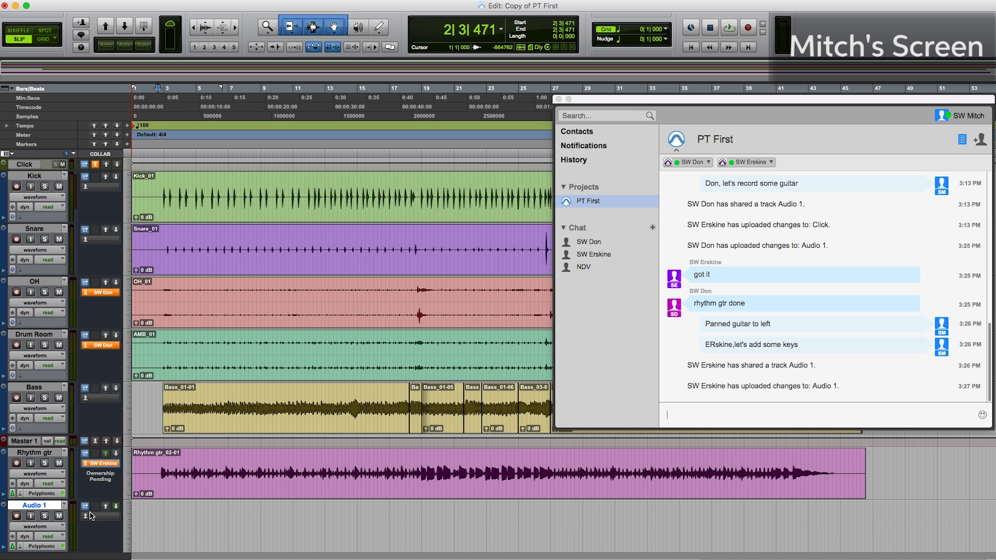
Step: Scroll down to the CLAV track and download the CLAV_01-01 keys recording onto it
{"action": "scroll", "coordinate": [180, 520], "scroll_direction": "down", "scroll_amount": 3}
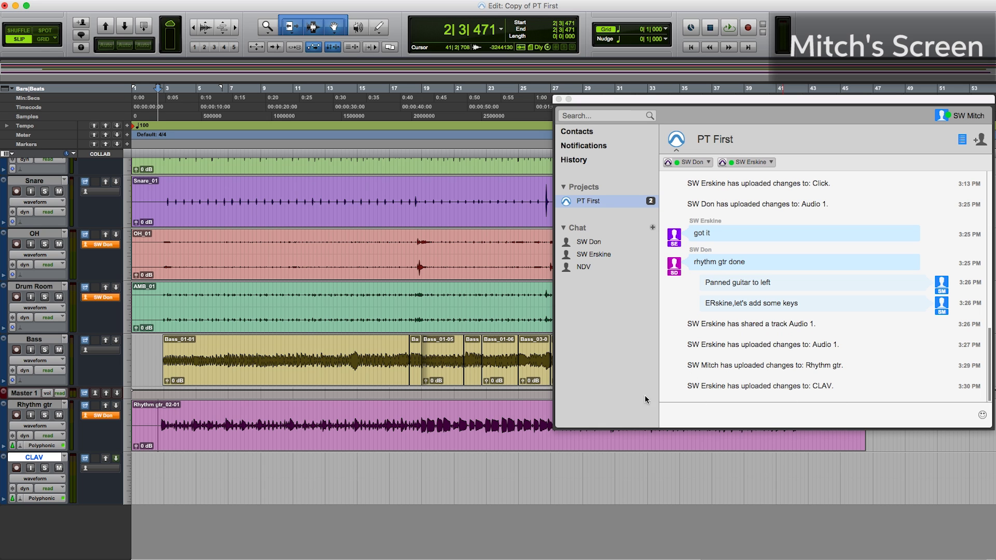
{"action": "left_click", "coordinate": [117, 459]}
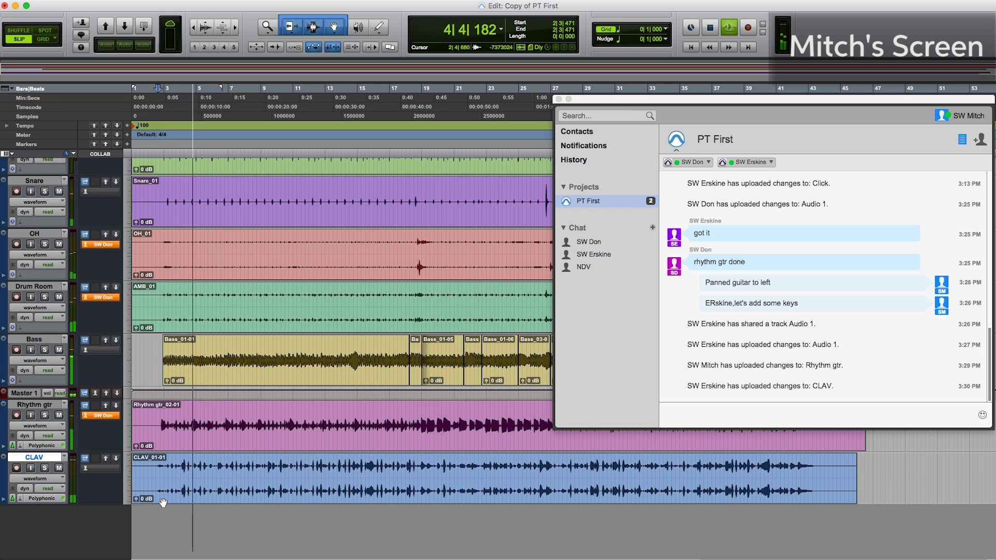
Step: Pan CLAV partly left in the Mix window, upload the CLAV changes, and stop playback
{"action": "key", "text": "super+equal"}
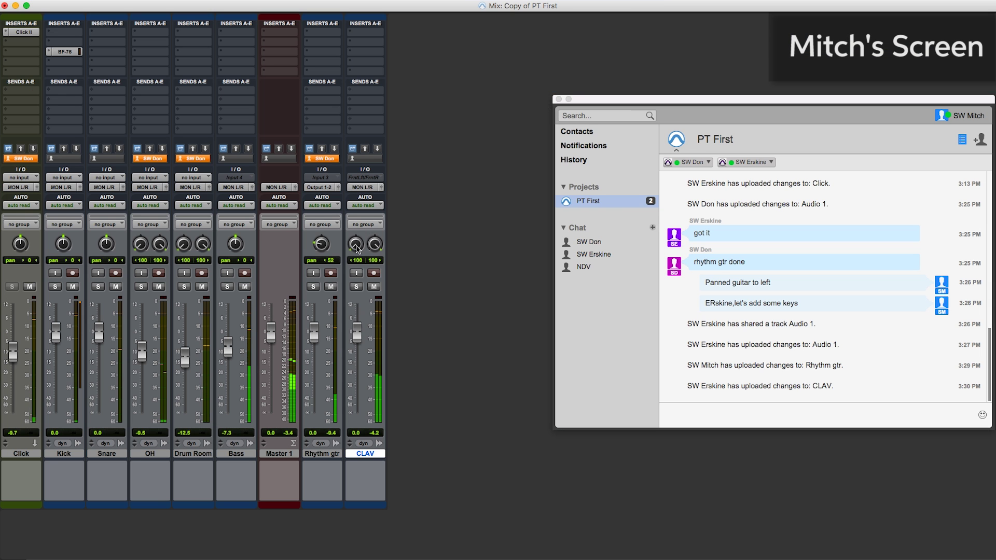
{"action": "left_click_drag", "start_coordinate": [353, 248], "coordinate": [356, 227]}
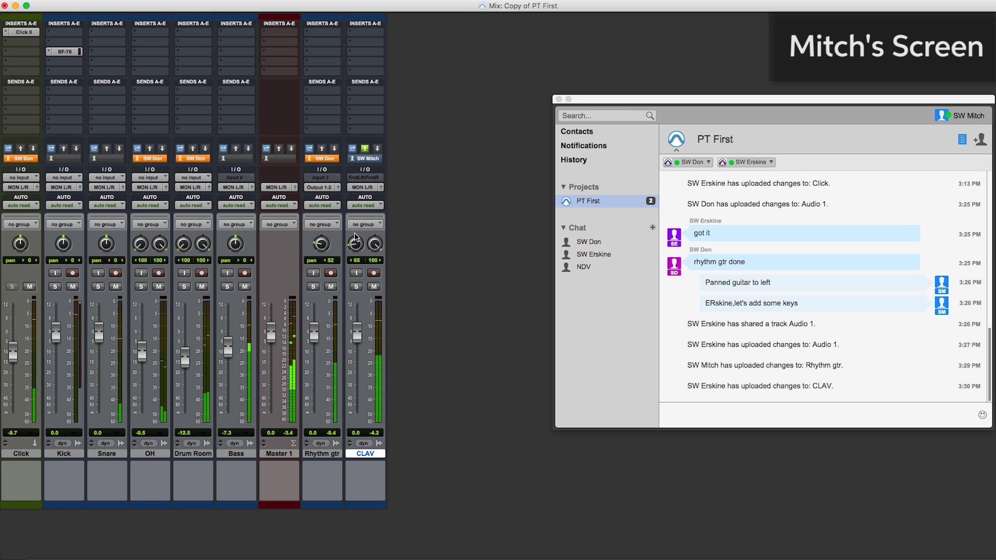
{"action": "key", "text": "super+equal"}
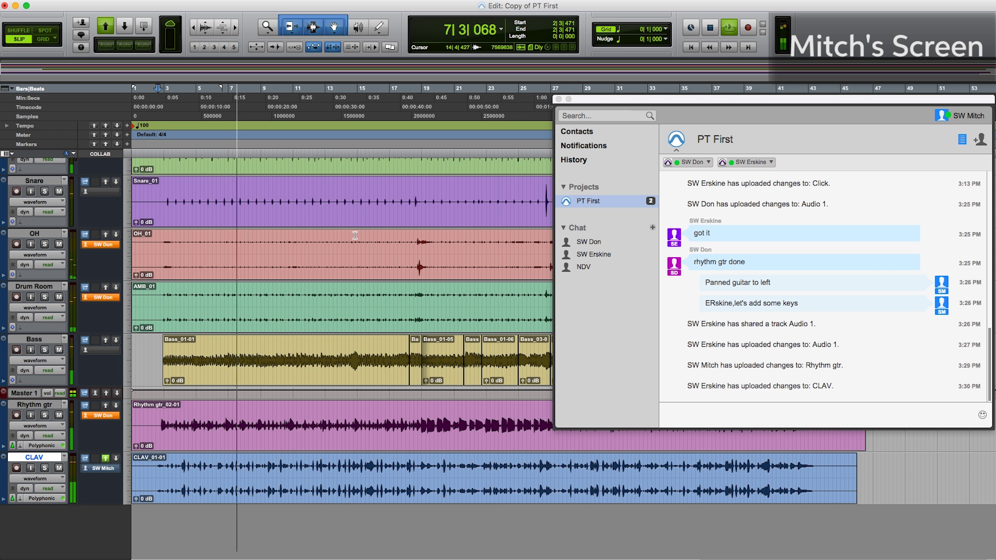
{"action": "left_click", "coordinate": [105, 458]}
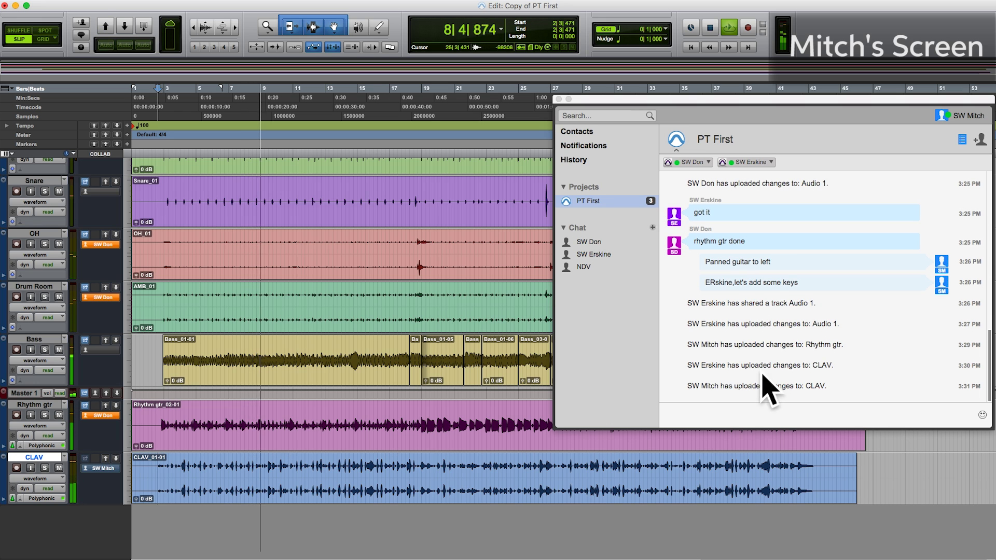
{"action": "key", "text": "space"}
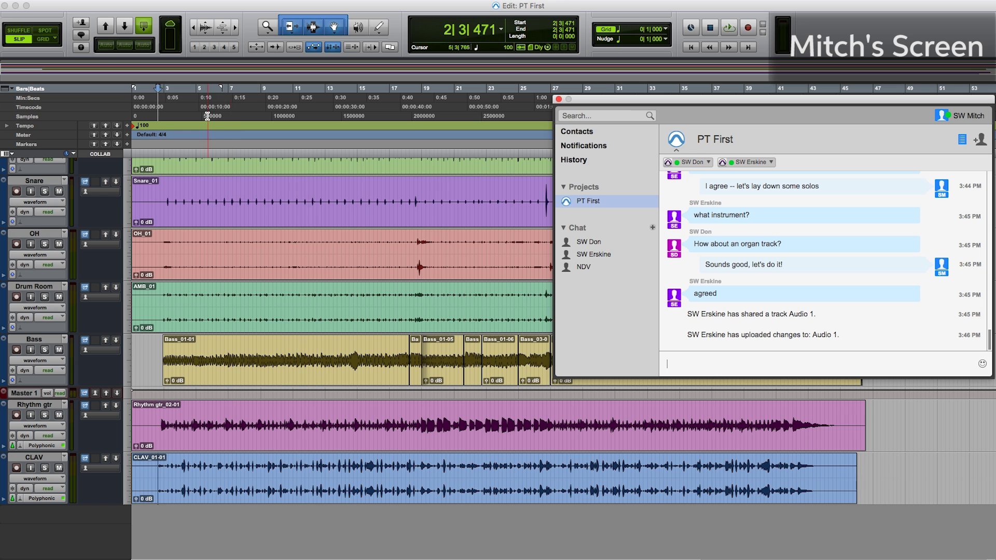
Step: Add the collaborator's shared ORGAN track to the session and scroll down to view it
{"action": "left_click", "coordinate": [145, 28]}
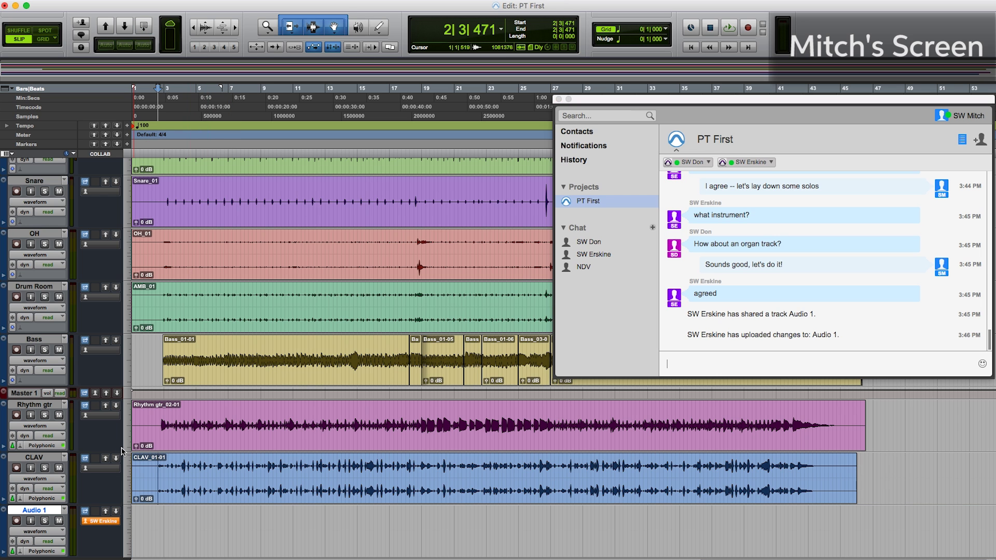
{"action": "scroll", "coordinate": [189, 527], "scroll_direction": "down", "scroll_amount": 3}
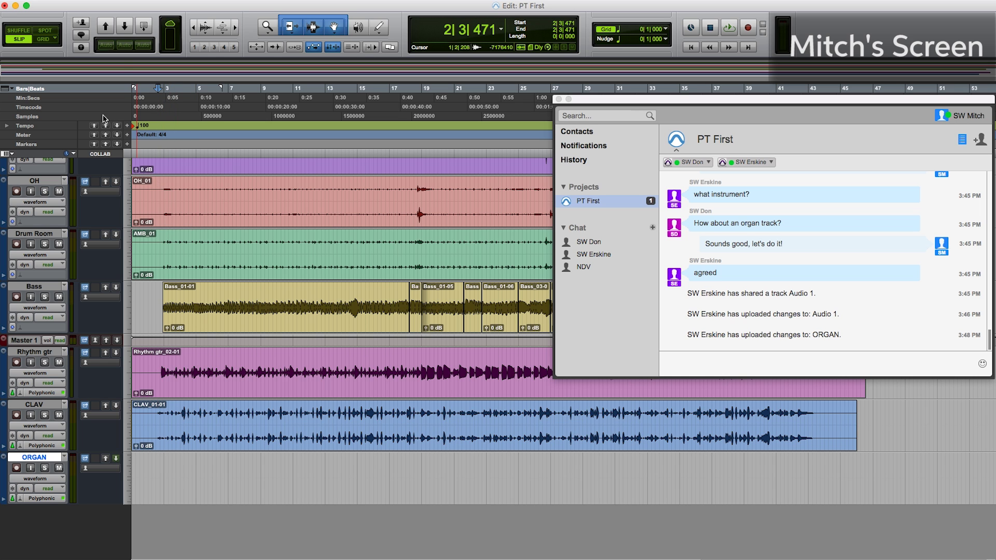
Step: Download ORGAN_01-01 onto the ORGAN track, play it with the Click track muted, and post 'SOunds awesome!' in chat
{"action": "left_click", "coordinate": [125, 27]}
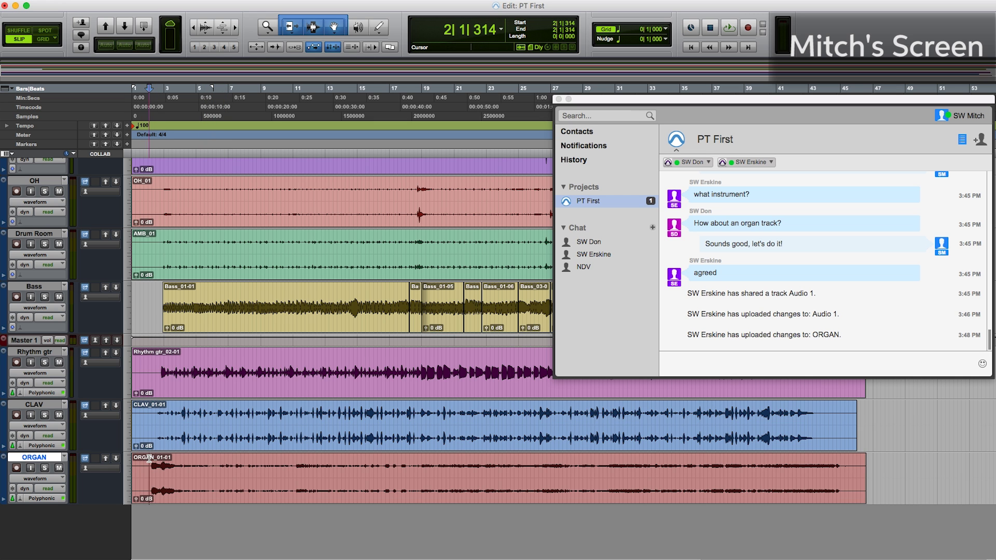
{"action": "key", "text": "space"}
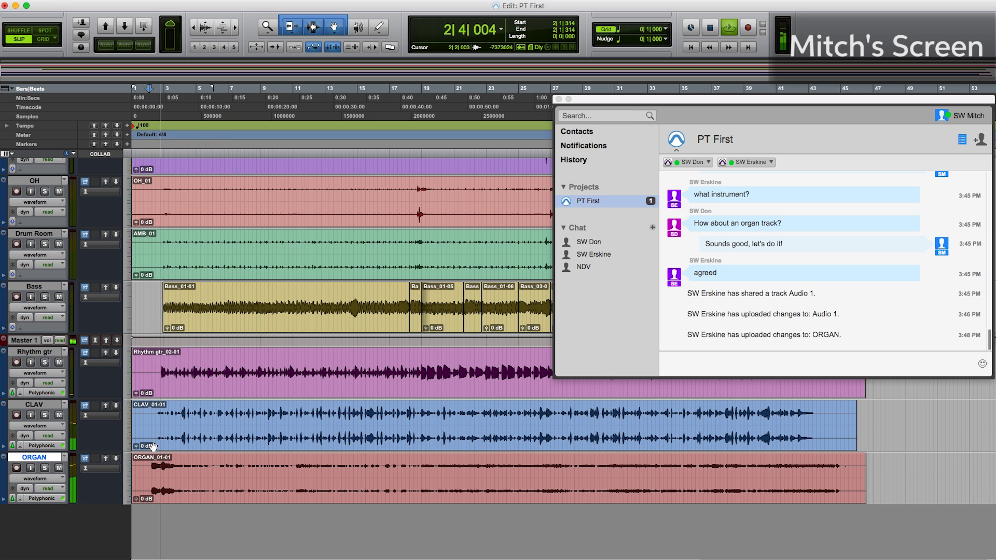
{"action": "scroll", "coordinate": [46, 161], "scroll_direction": "up", "scroll_amount": 5}
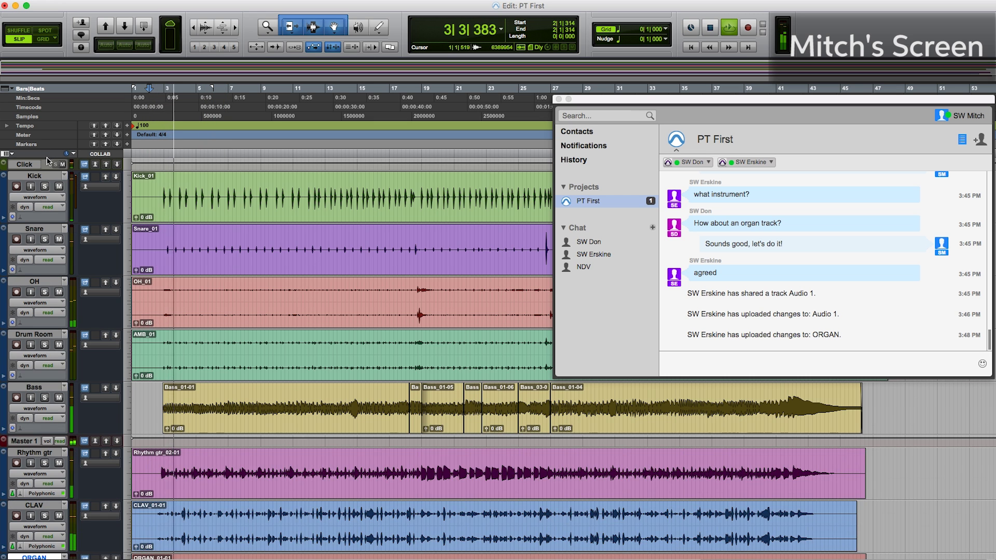
{"action": "left_click", "coordinate": [62, 164]}
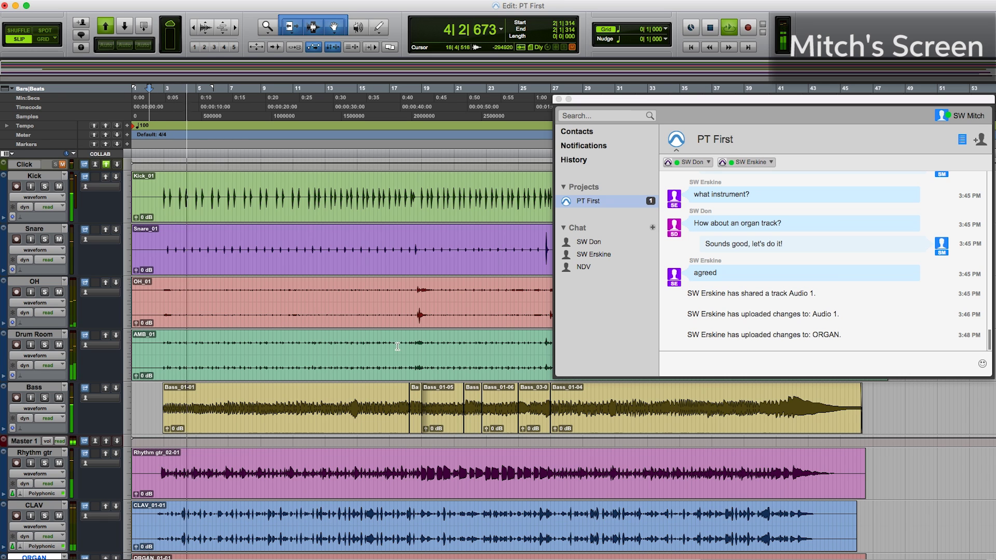
{"action": "key", "text": "space"}
{"action": "left_click", "coordinate": [702, 361]}
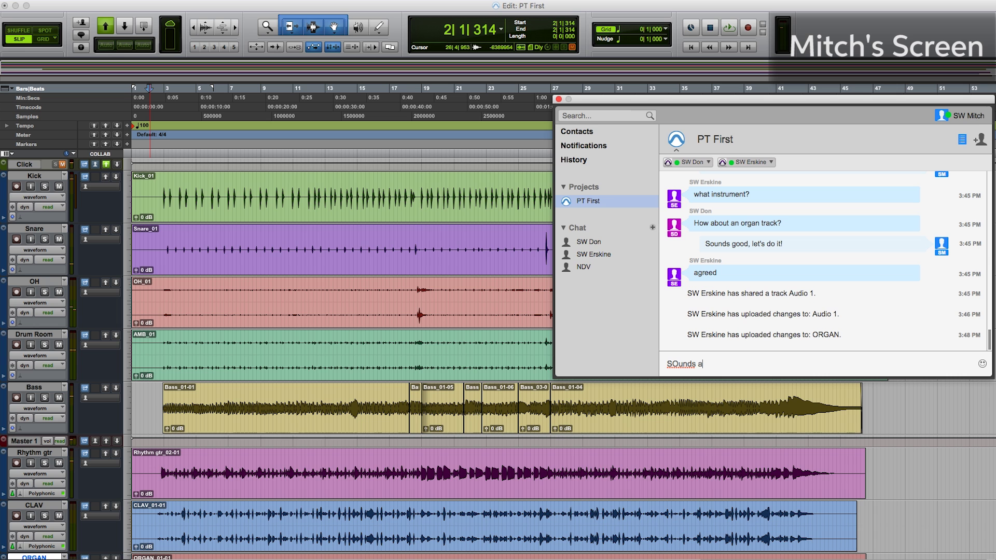
{"action": "key", "text": "Return"}
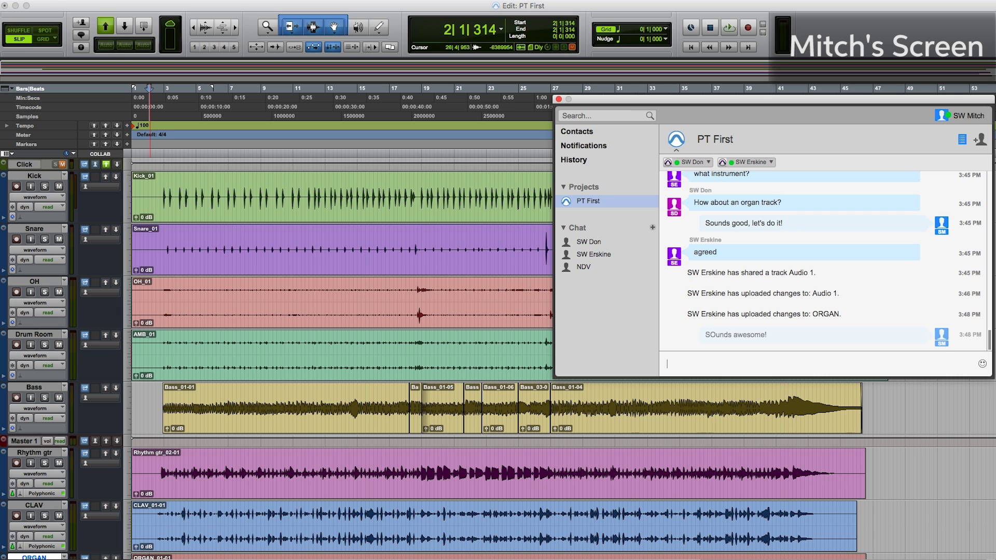